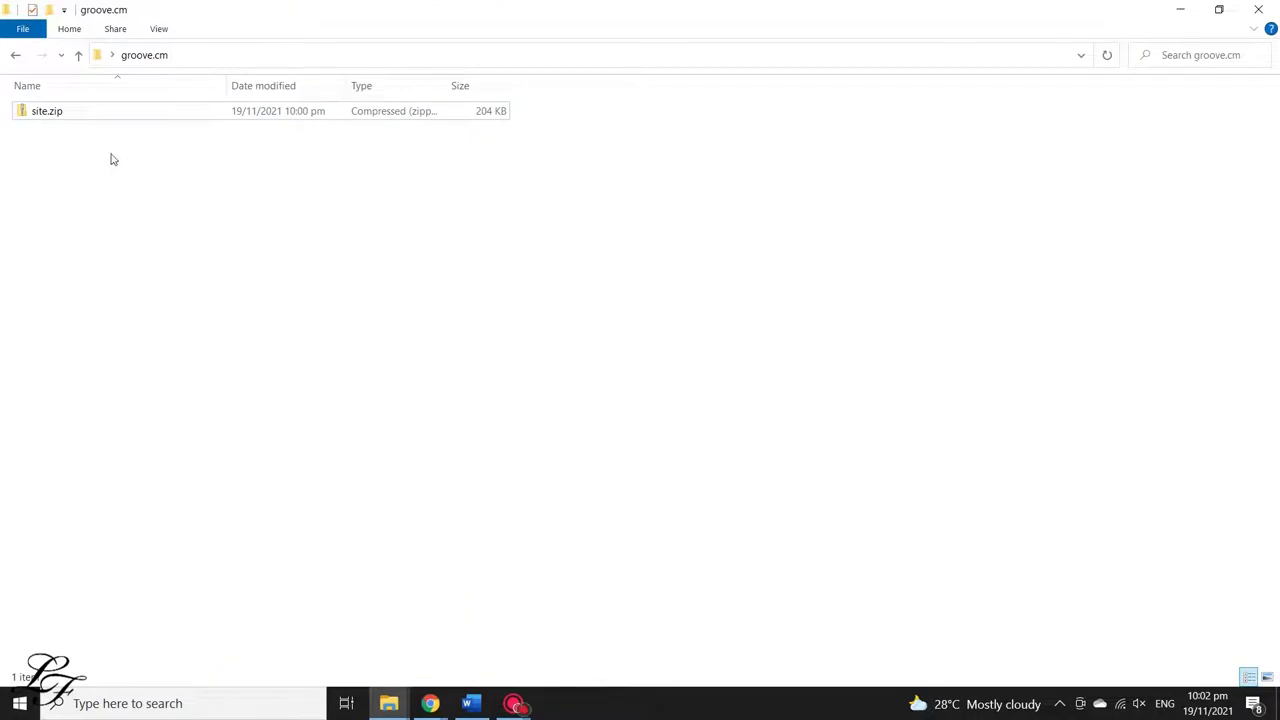
Step: Extract site.zip with 7-Zip into a new site folder
click(46, 112)
right_click(46, 111)
mouse_move(115, 210)
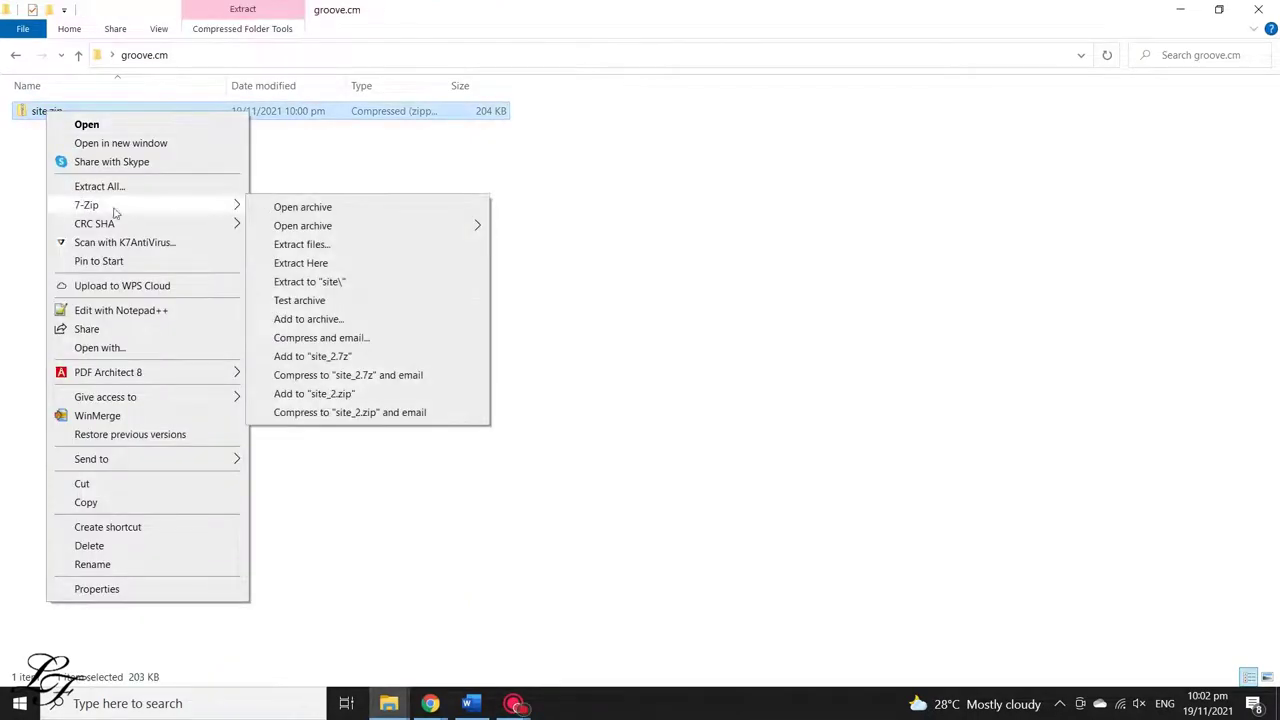
click(328, 281)
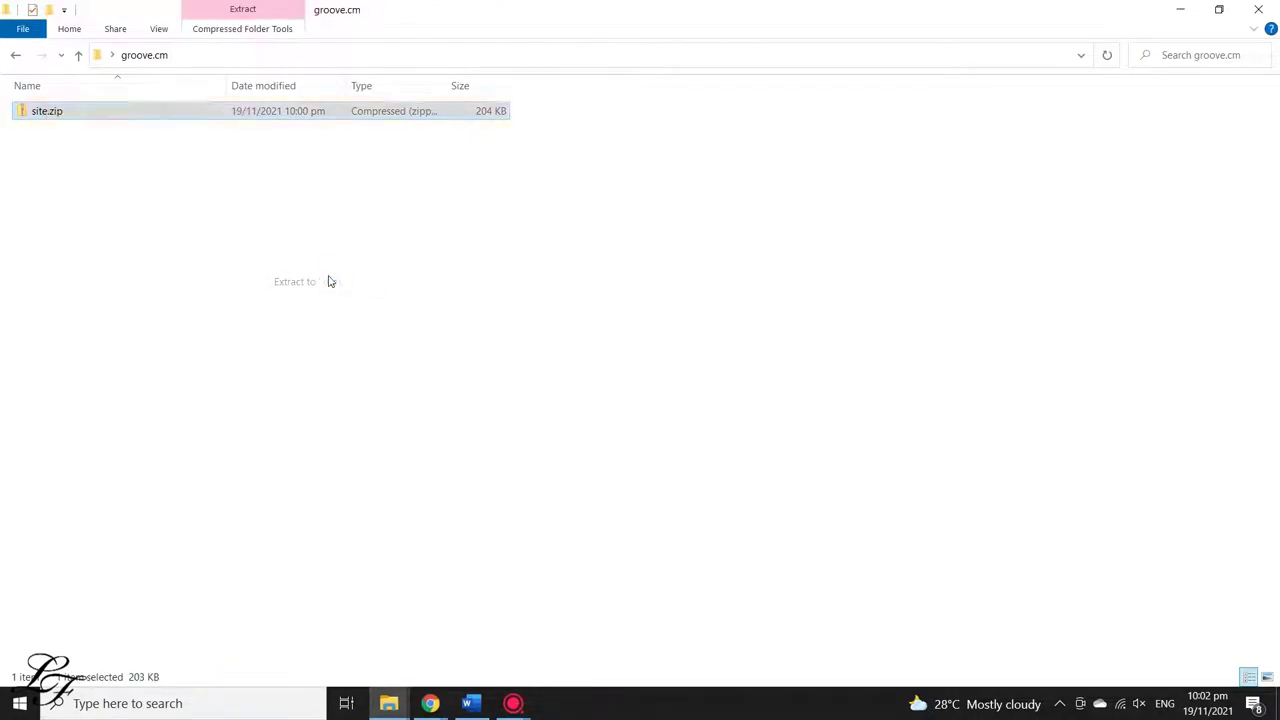
click(209, 265)
Step: Open the extracted site folder and select index.html
click(44, 133)
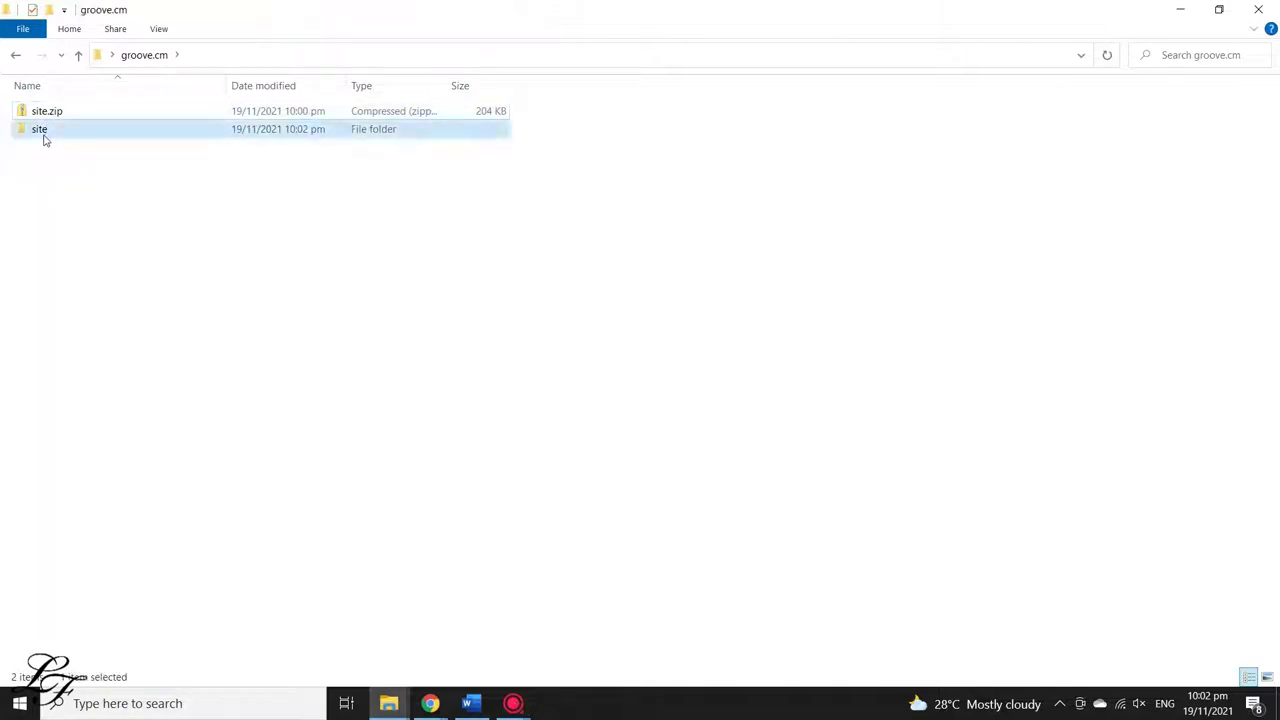
double_click(44, 136)
click(72, 183)
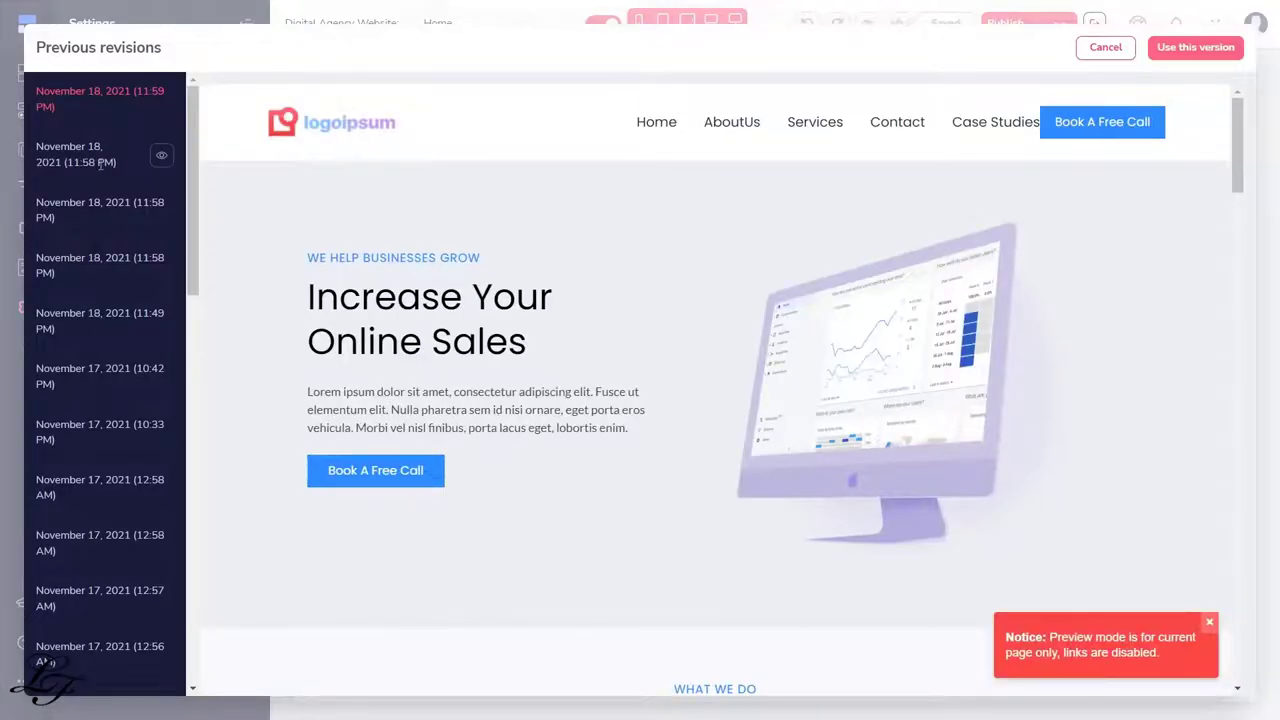
scroll(110, 195, down, 1)
scroll(109, 200, down, 2)
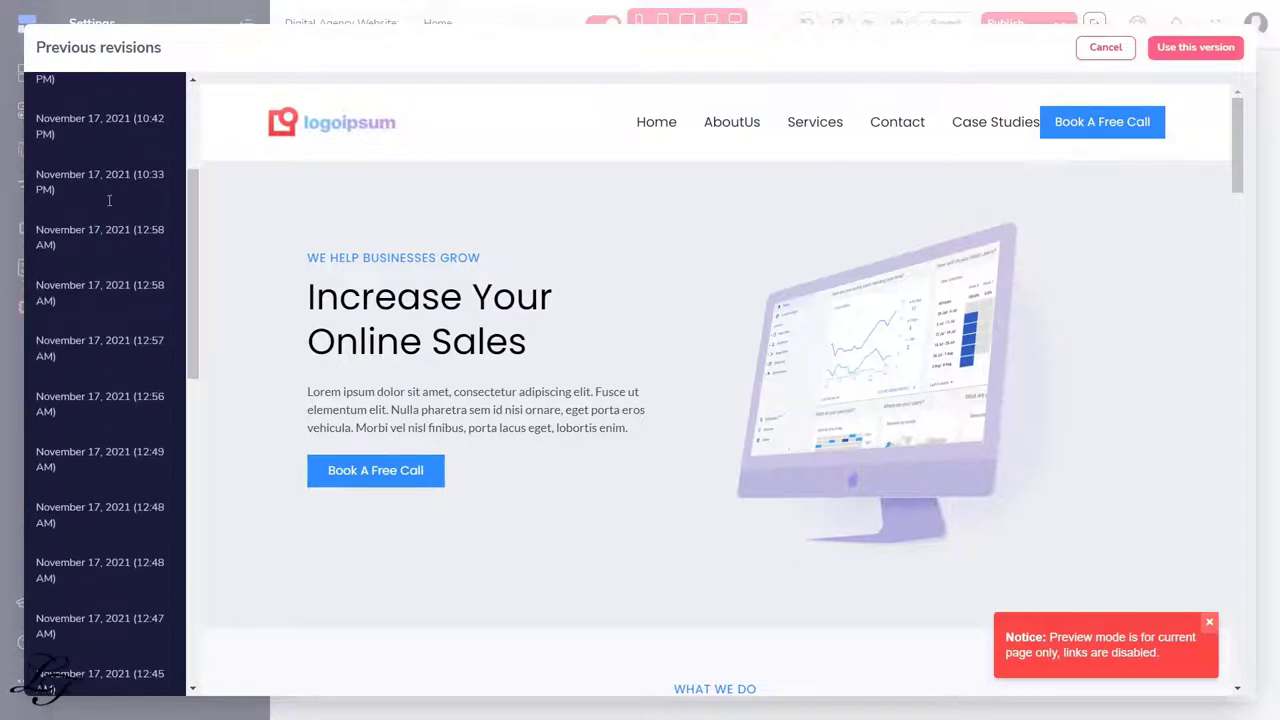
scroll(108, 199, up, 1)
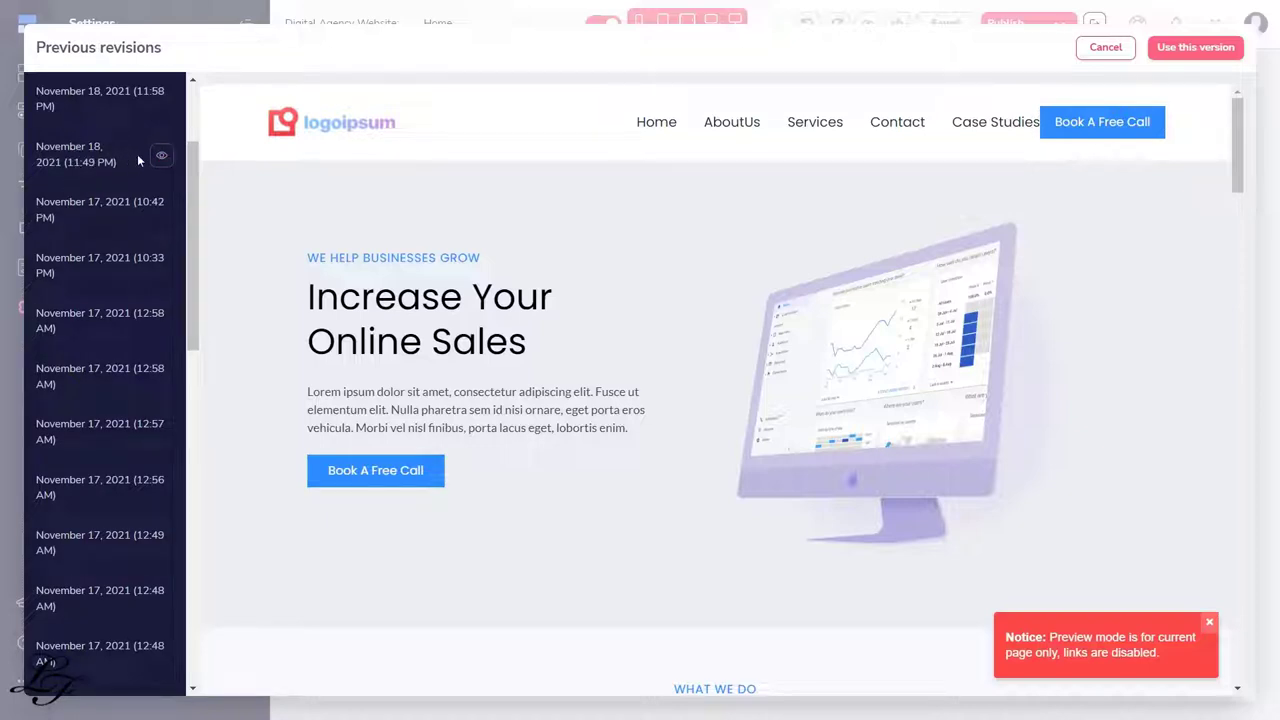
scroll(110, 200, up, 2)
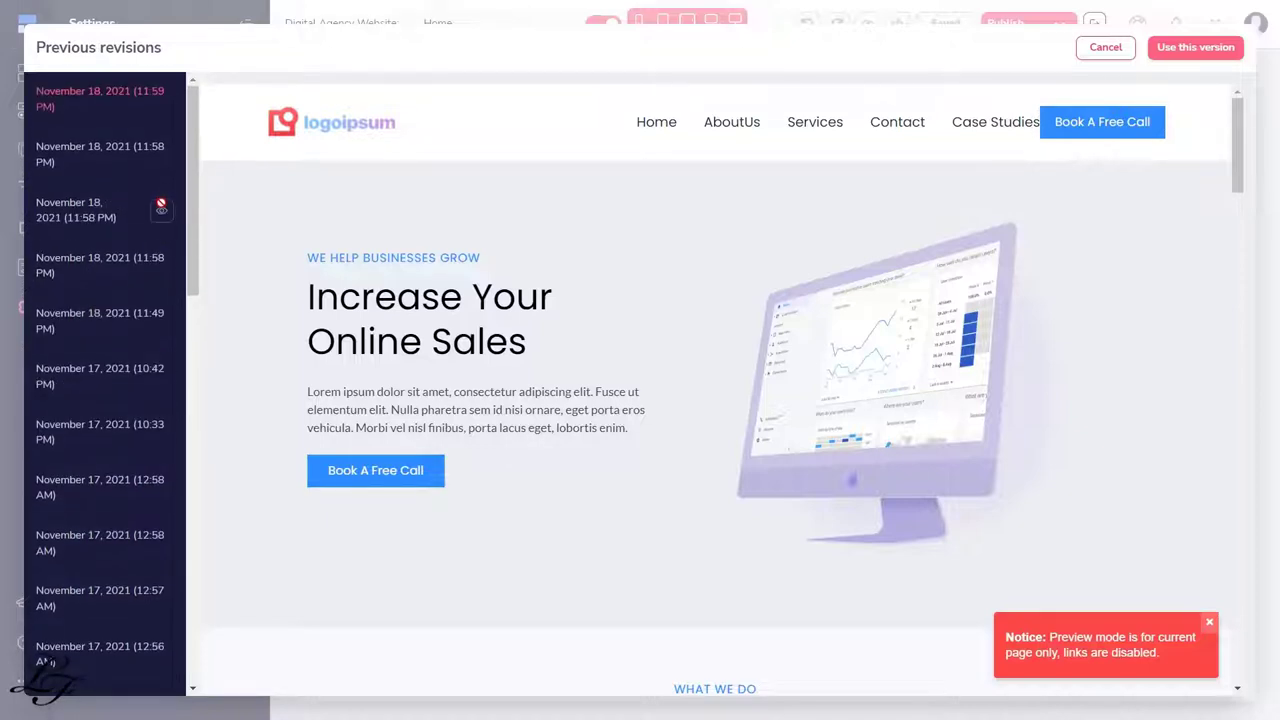
click(1198, 616)
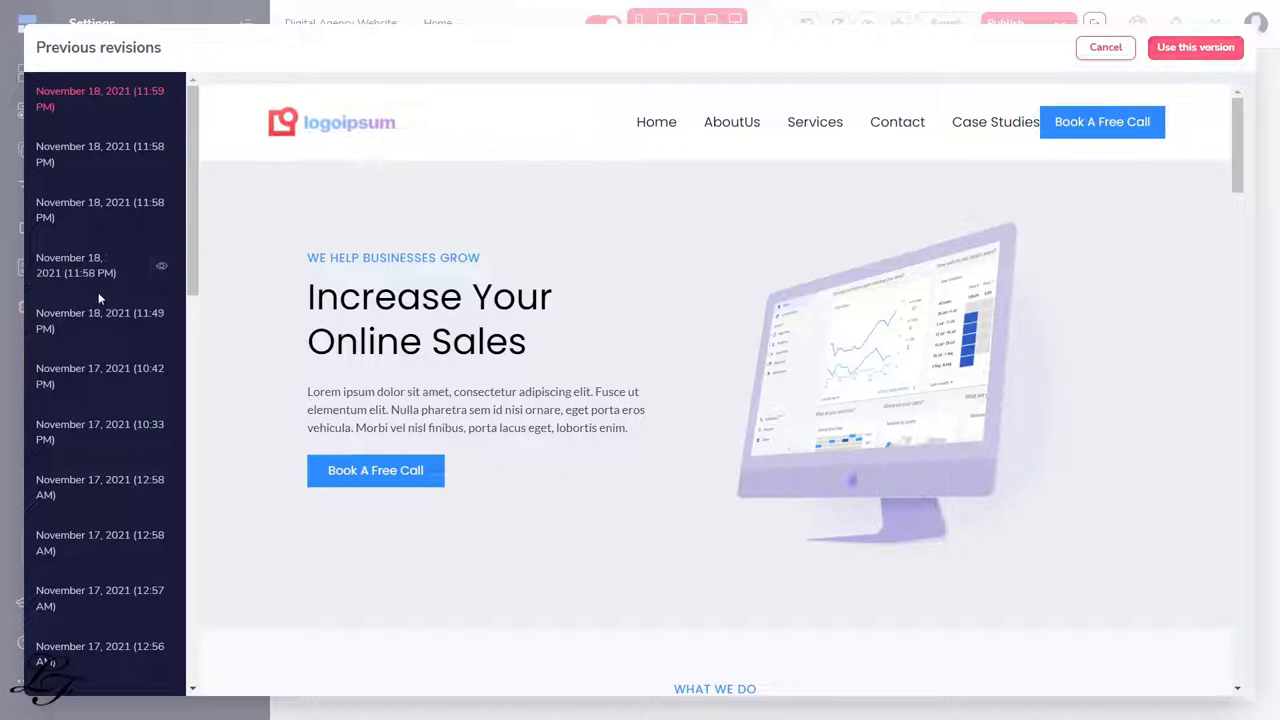
click(1196, 50)
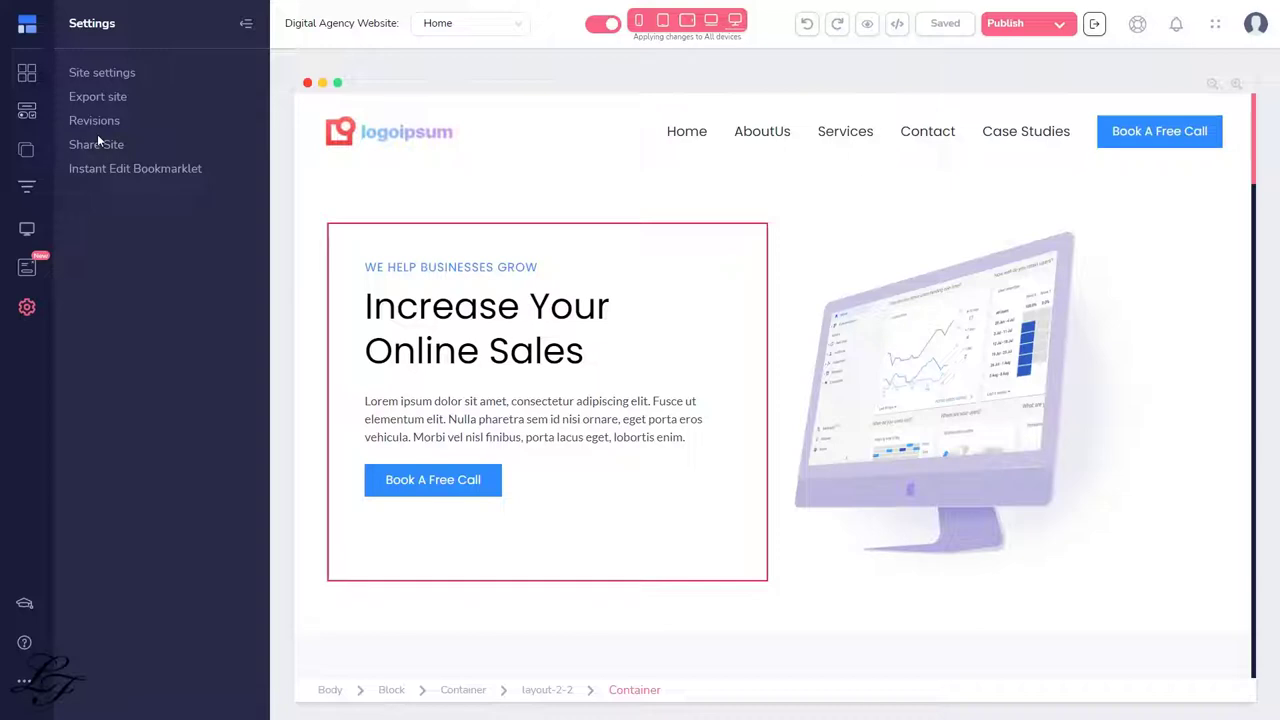
Step: Add a new share link under Share Site and copy it to the clipboard
click(97, 140)
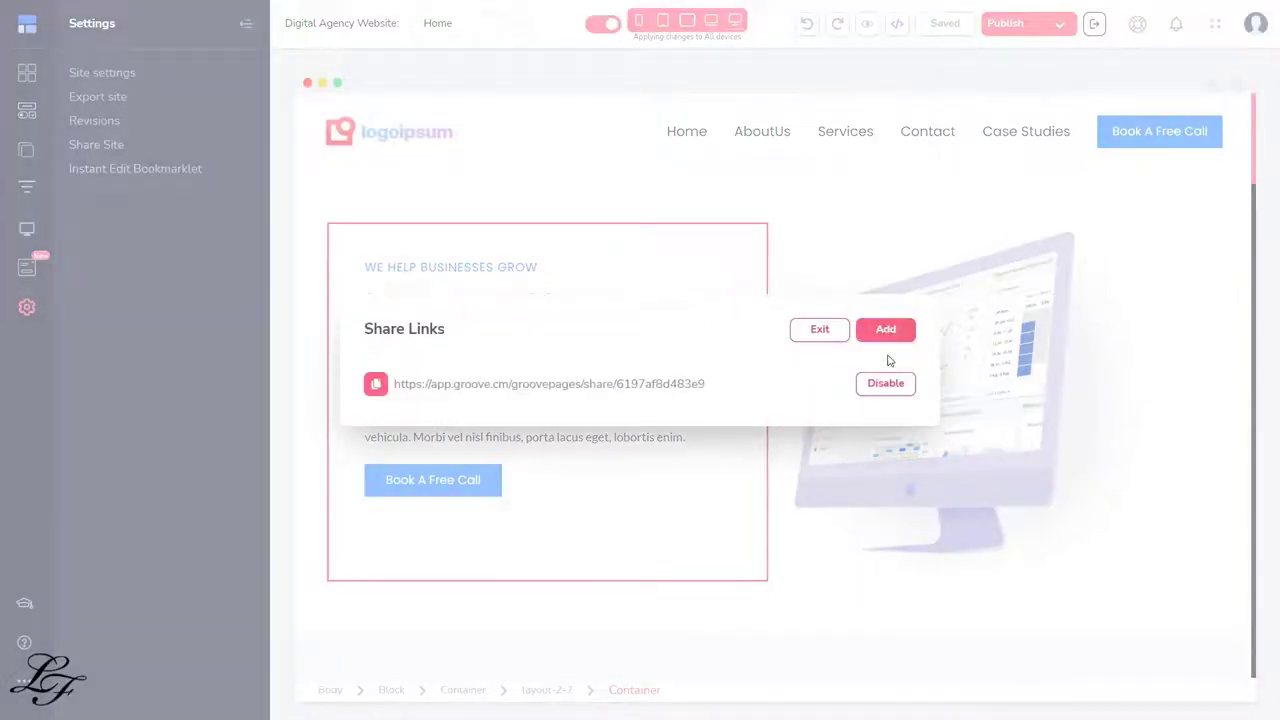
click(381, 389)
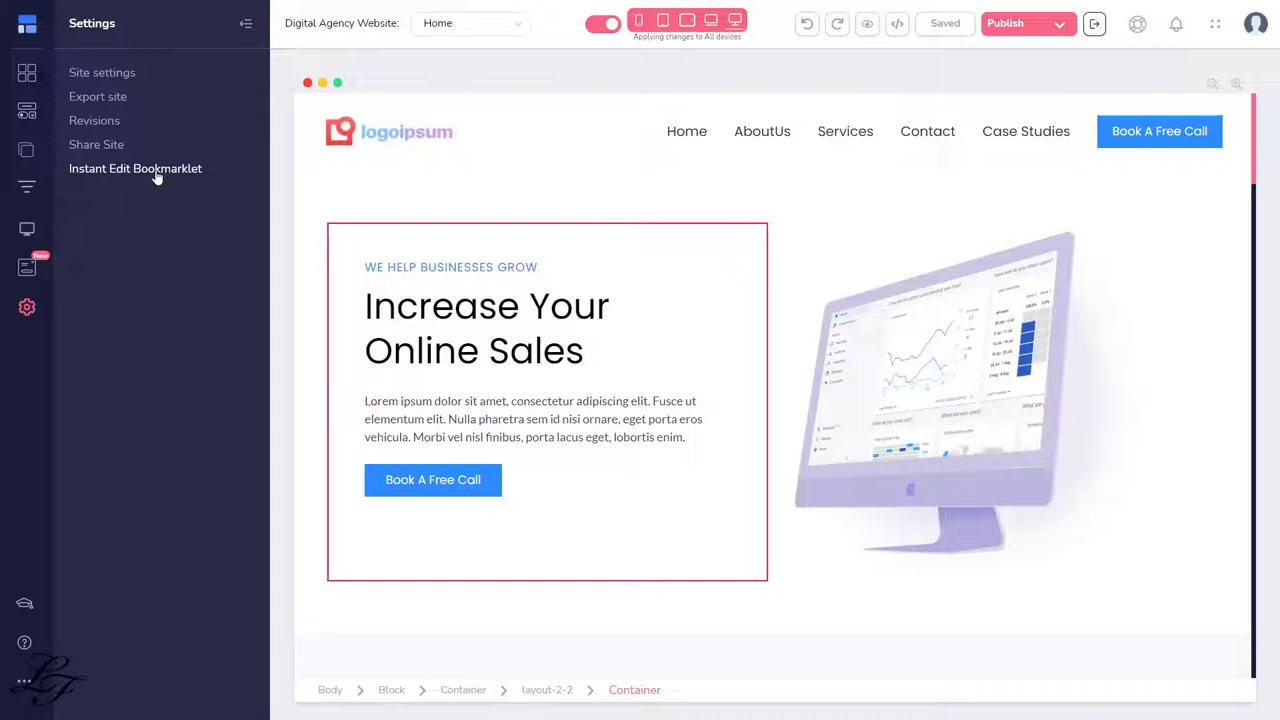
Step: Open the Instant Edit Bookmarklet help article and read down through Step 1 and Step 2
click(128, 171)
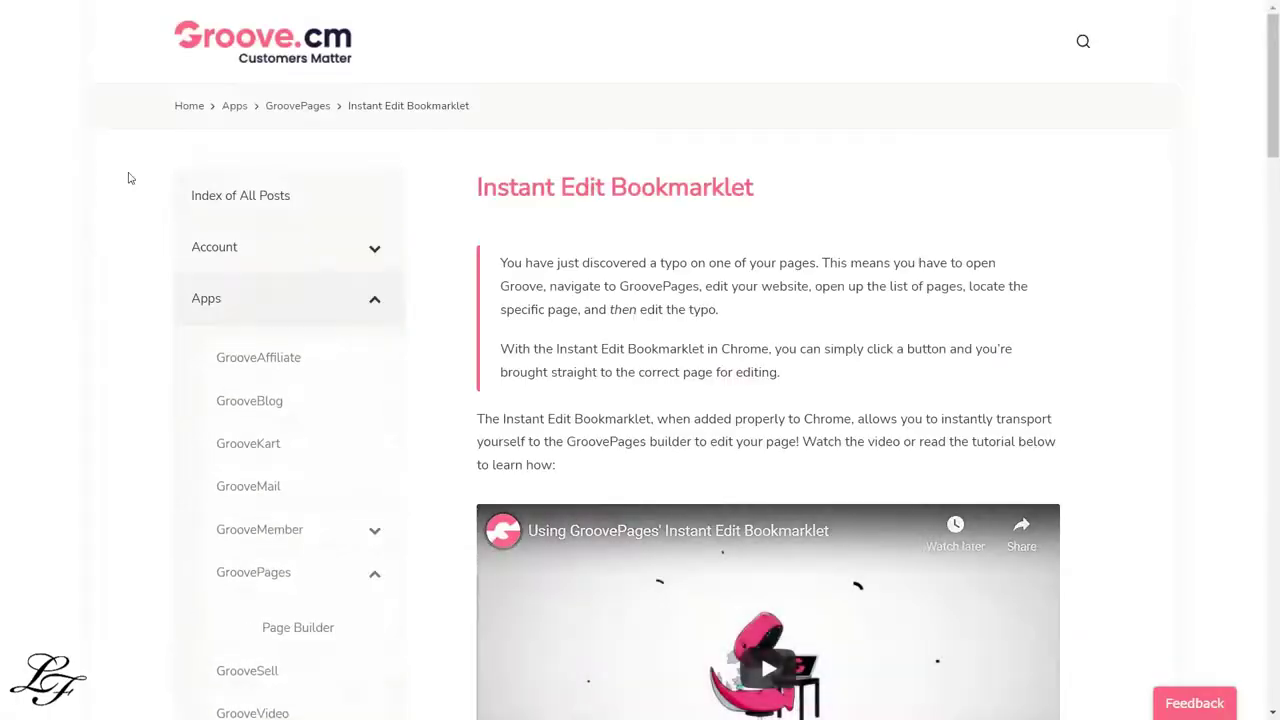
drag(607, 180, 773, 205)
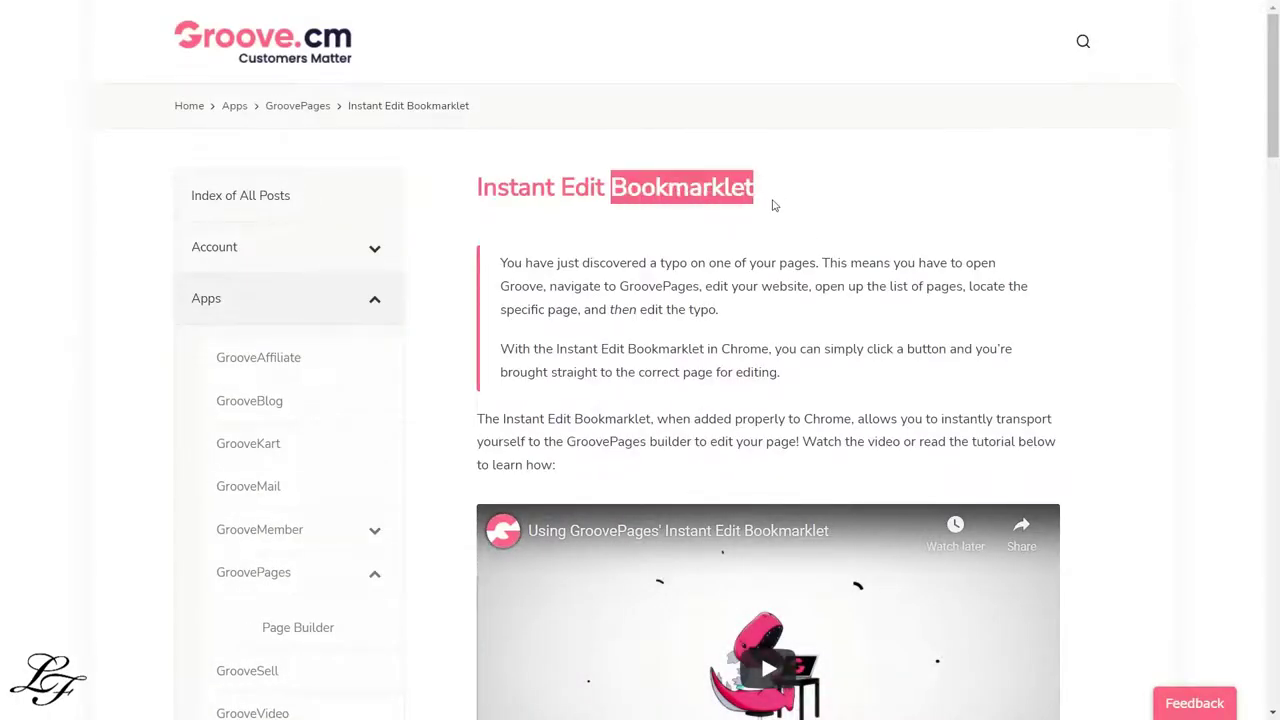
click(773, 205)
scroll(810, 340, down, 3)
scroll(926, 451, down, 4)
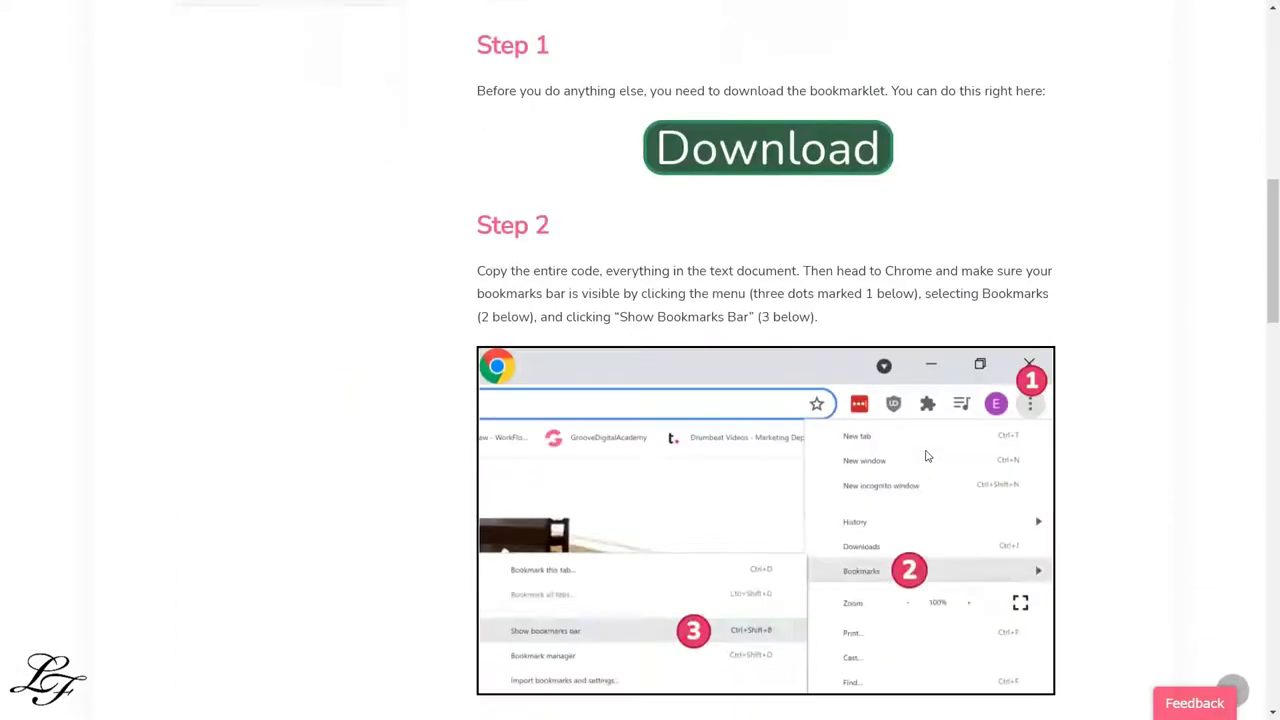
scroll(926, 456, down, 12)
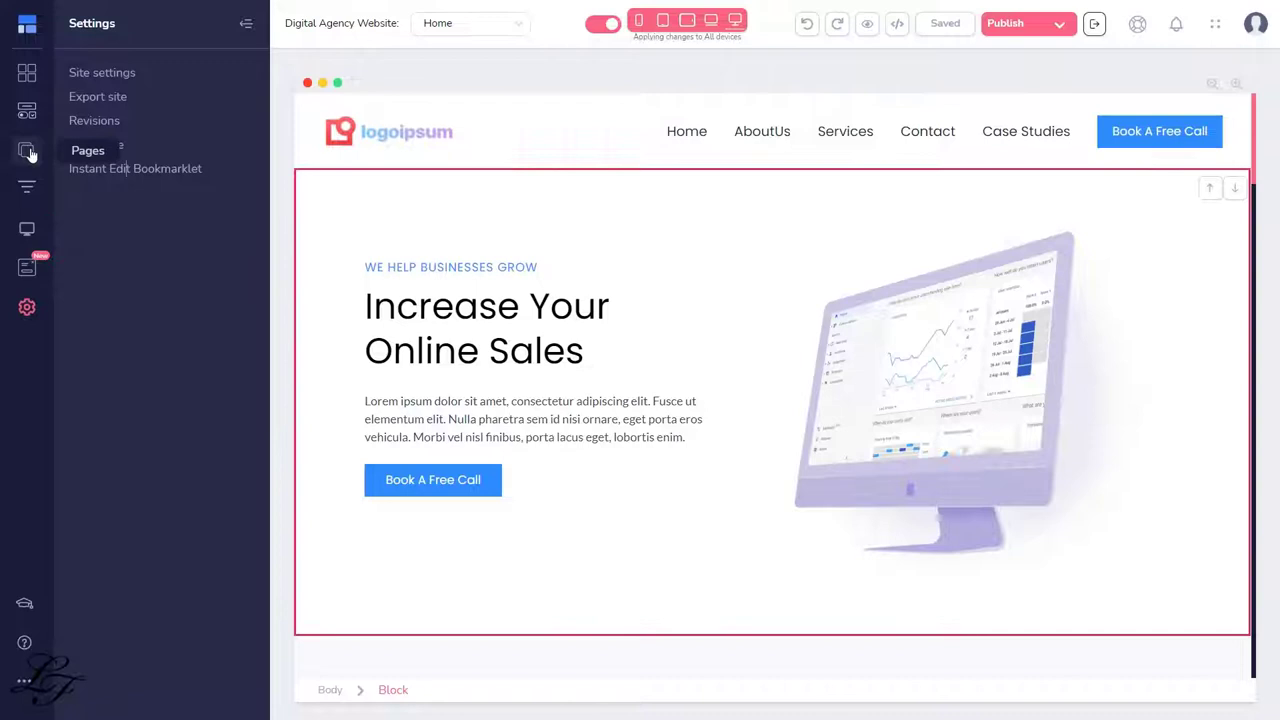
Step: In the page list, edit and confirm the AboutUs page name
click(28, 151)
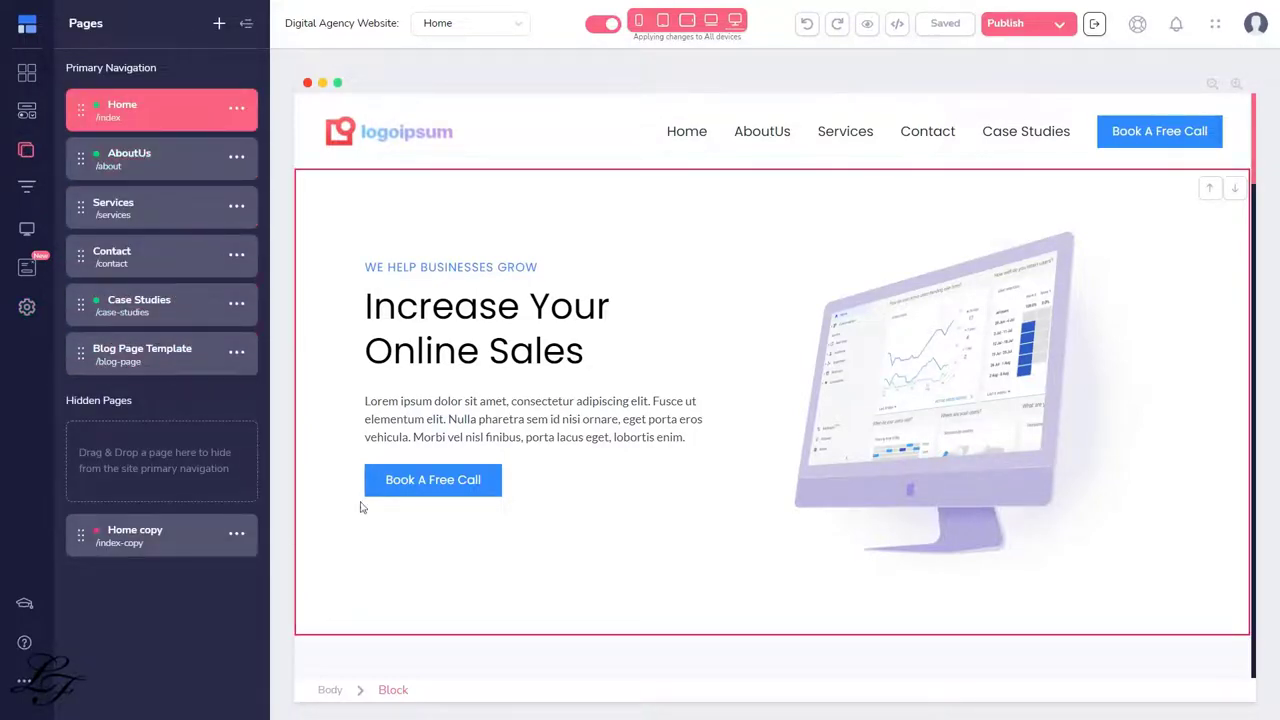
click(165, 155)
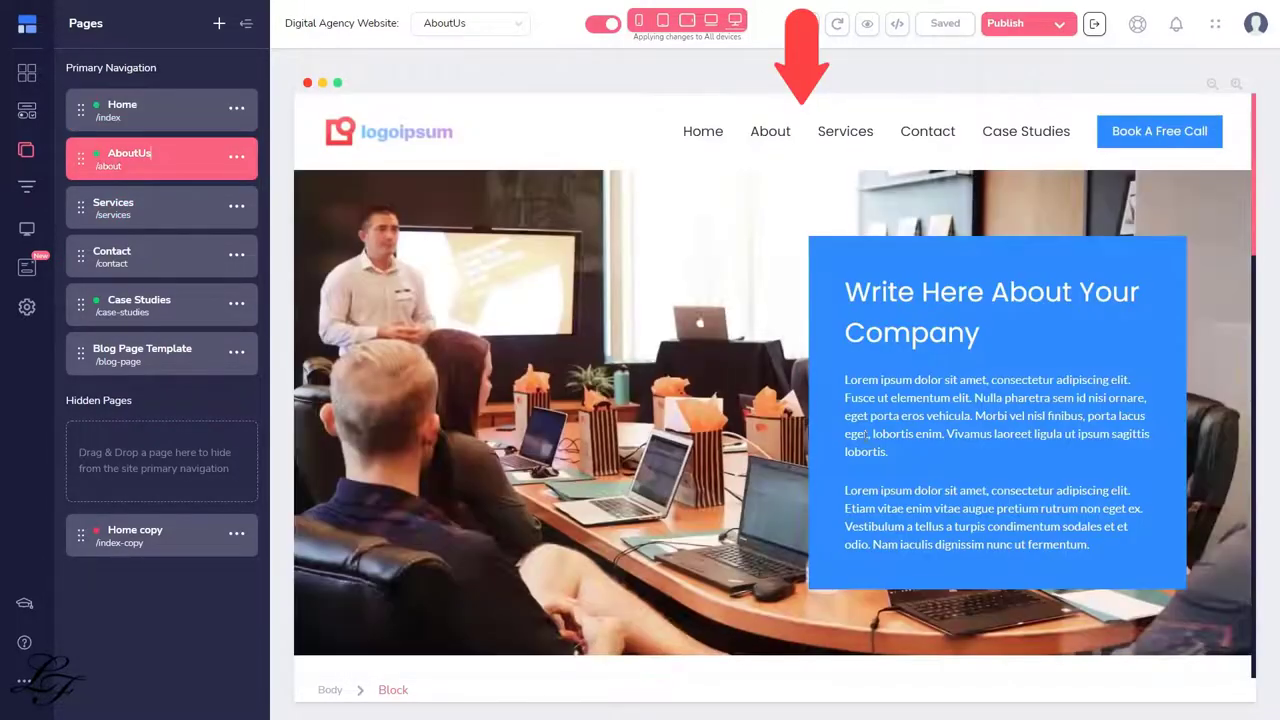
key(Return)
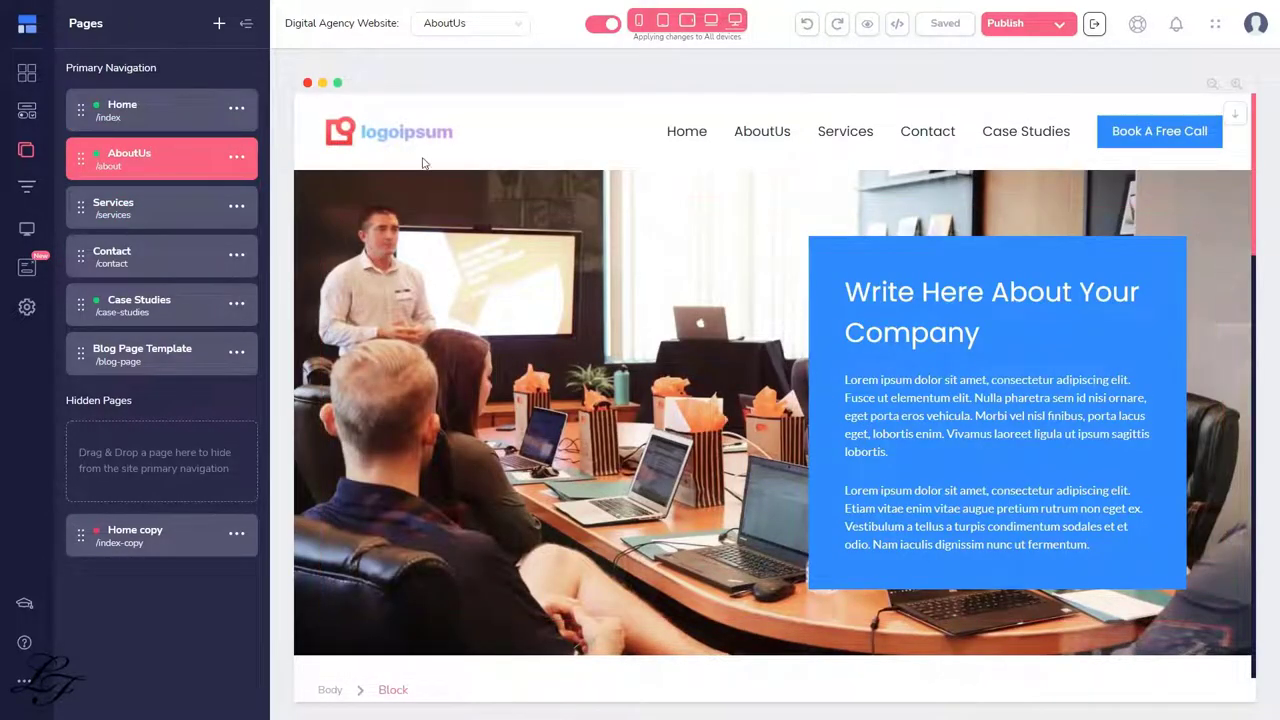
Step: Open the Home page, then view the Home and AboutUs page option menus
click(192, 122)
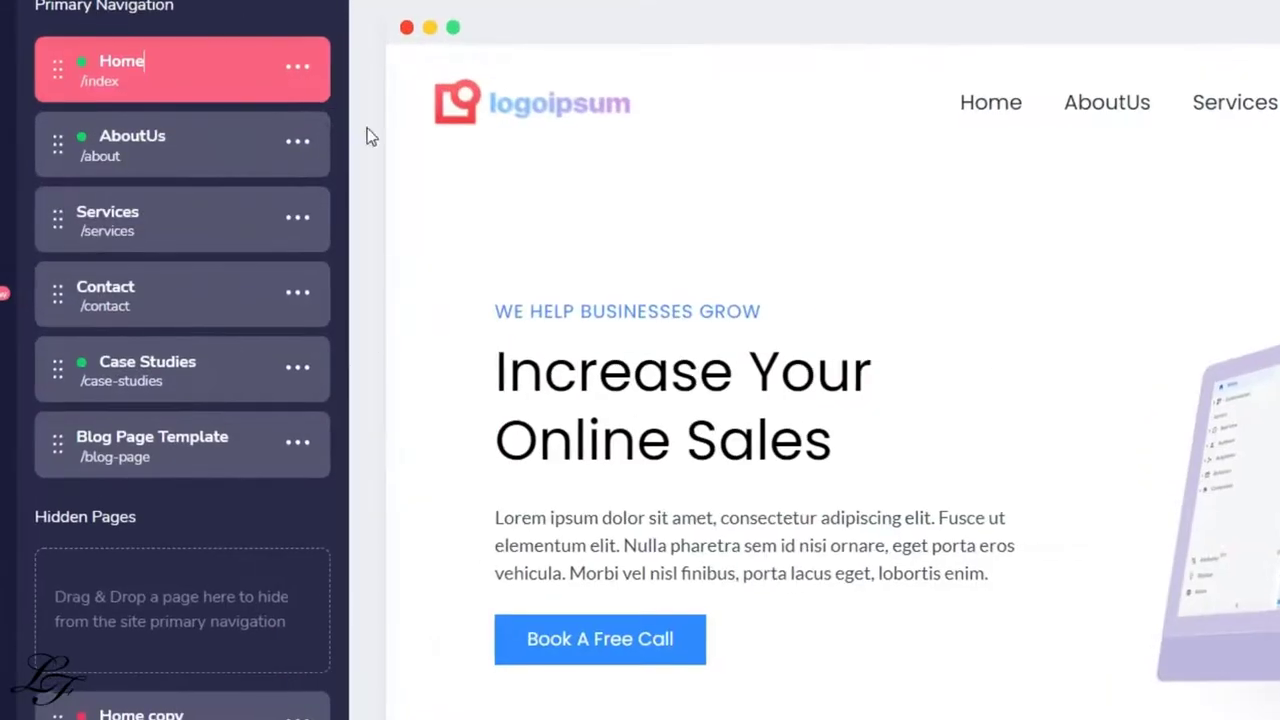
click(298, 66)
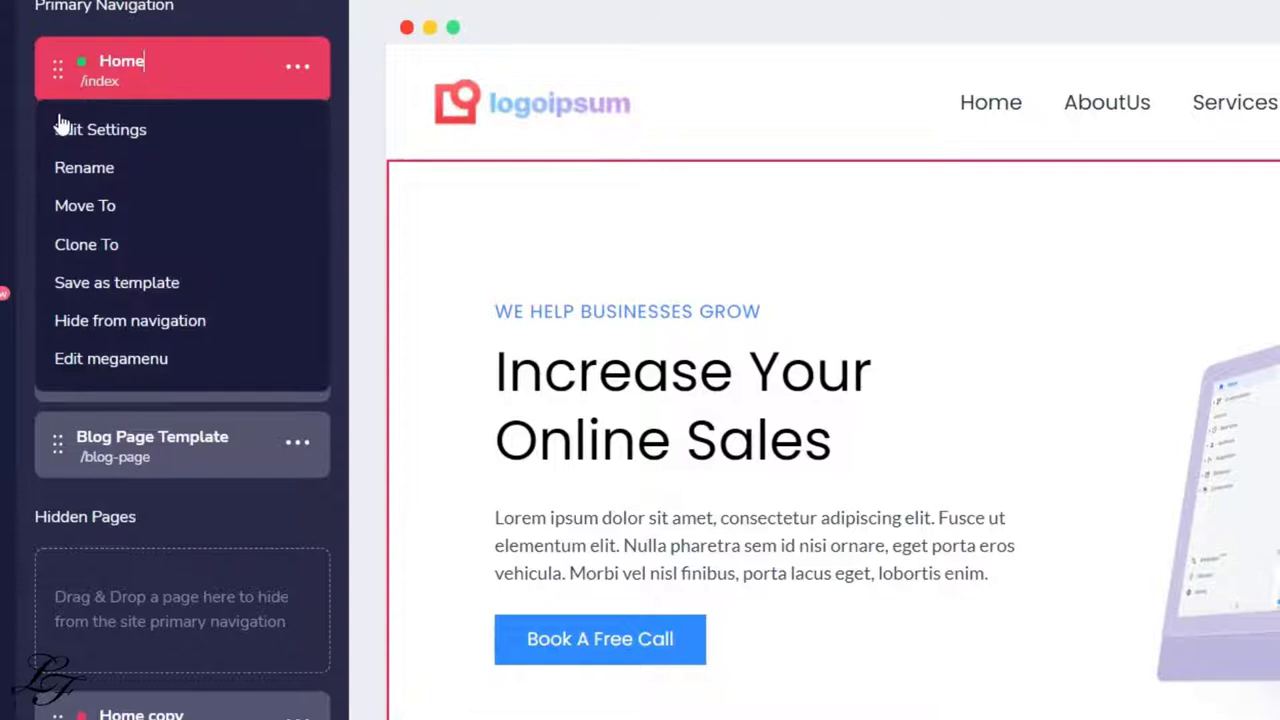
click(296, 70)
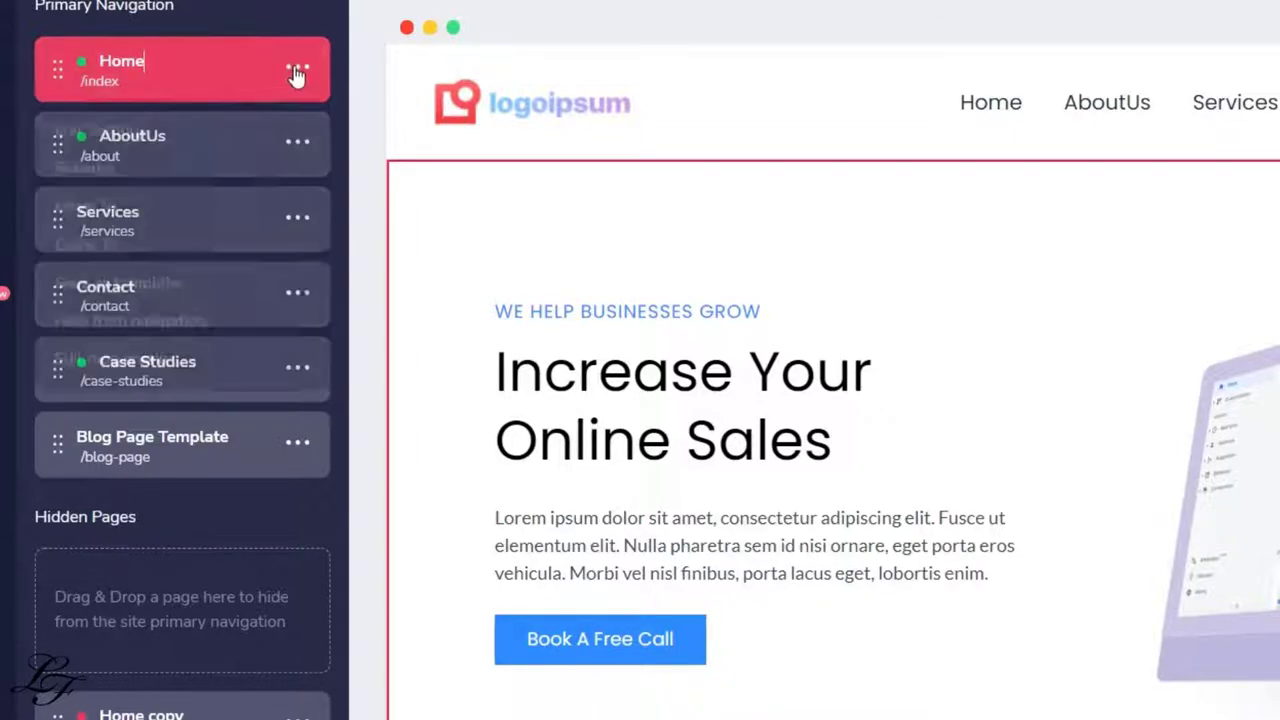
click(298, 141)
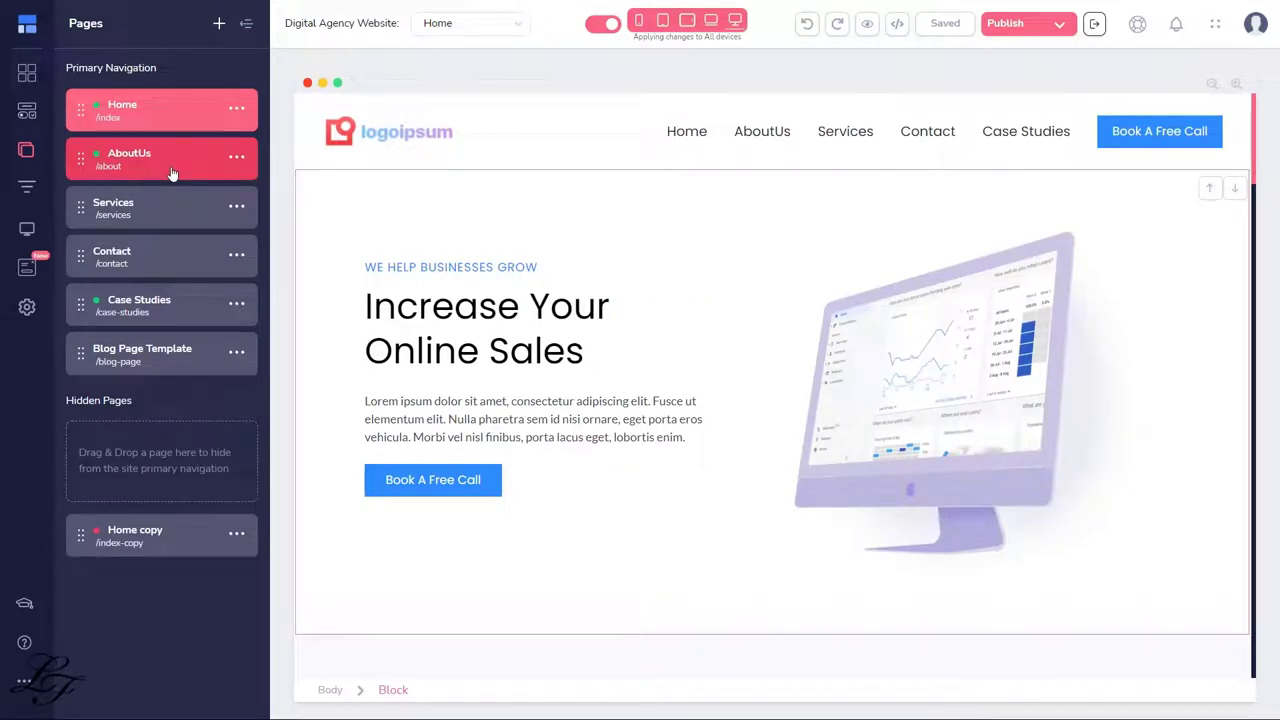
click(172, 174)
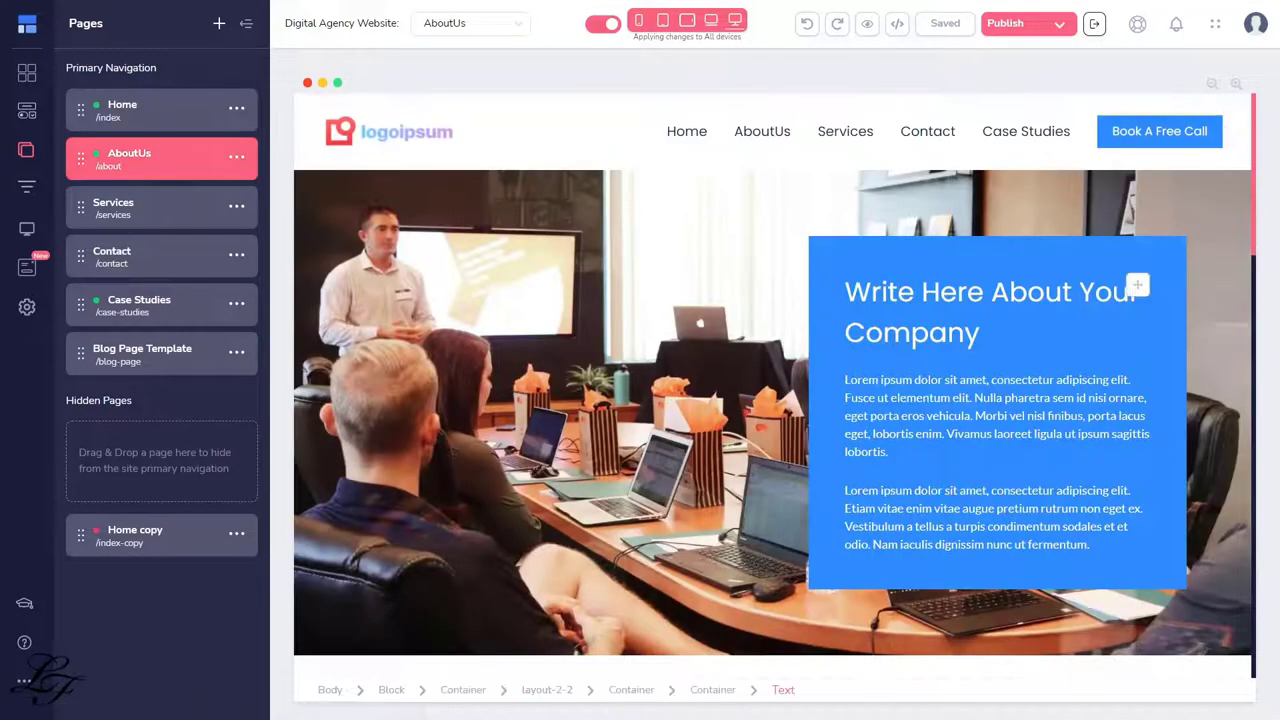
click(237, 157)
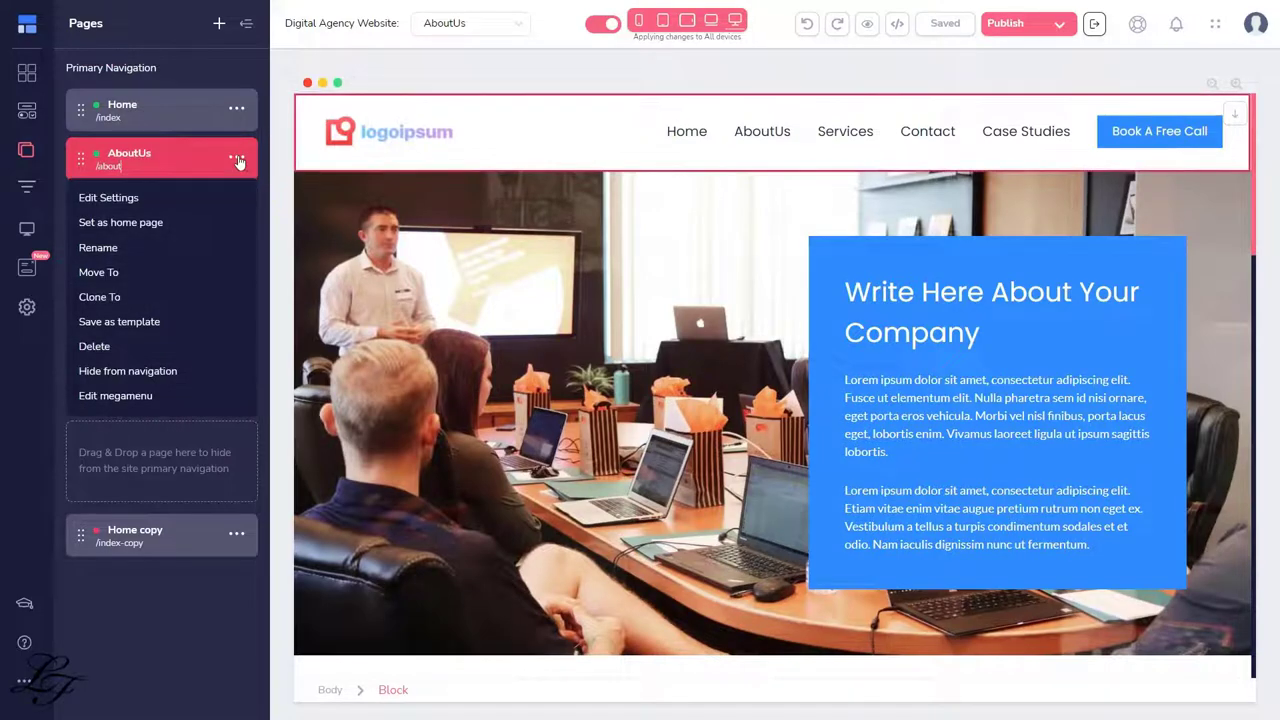
click(131, 203)
click(167, 91)
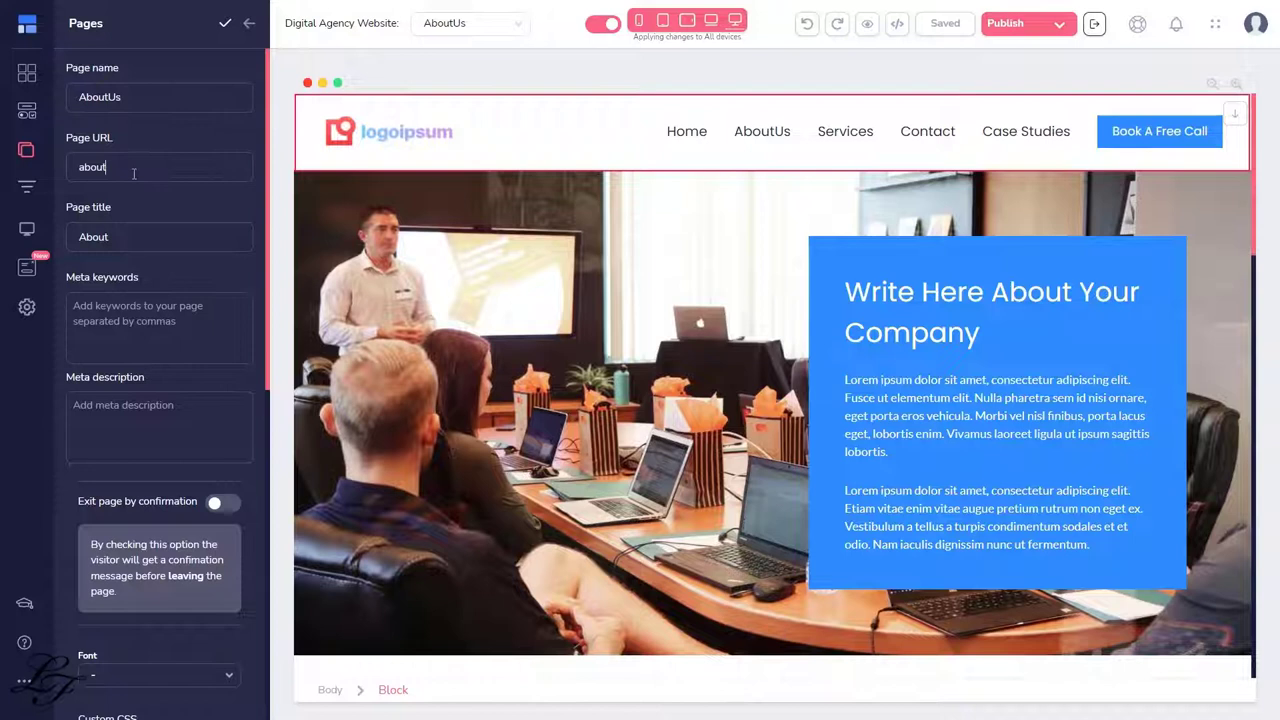
drag(134, 173, 79, 164)
text(lifestylefreedom)
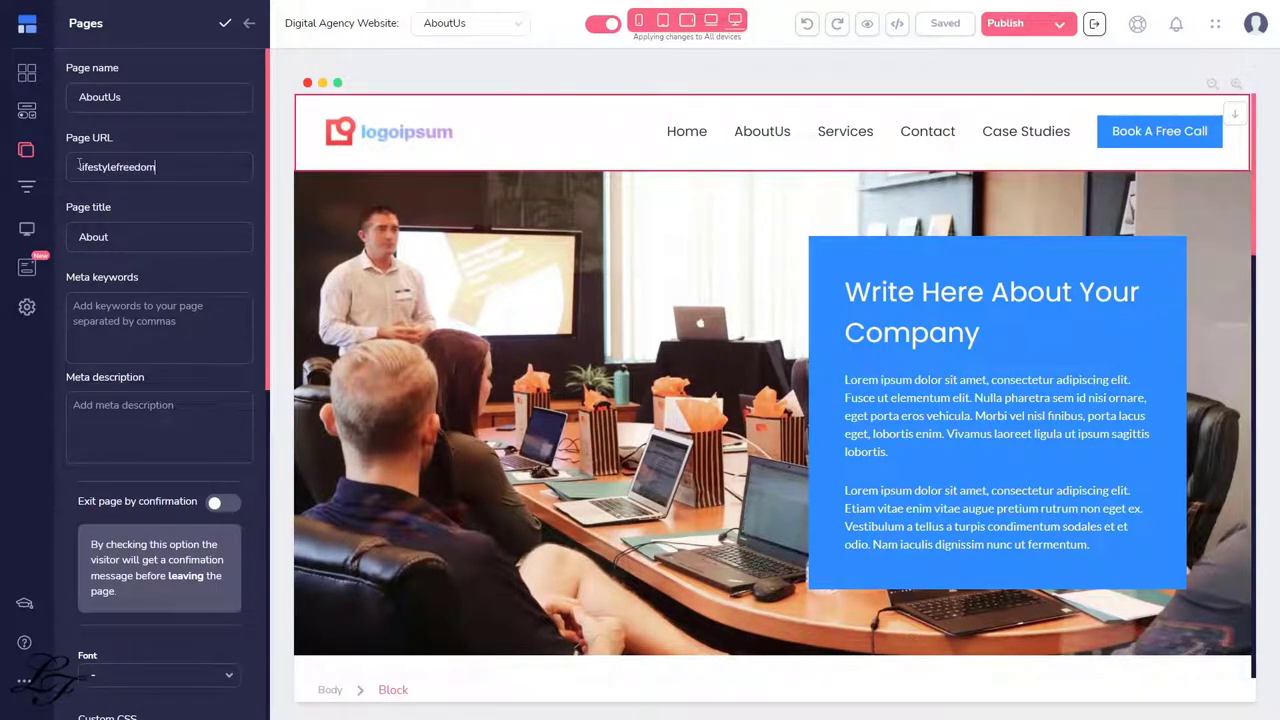
text(-courses)
click(250, 24)
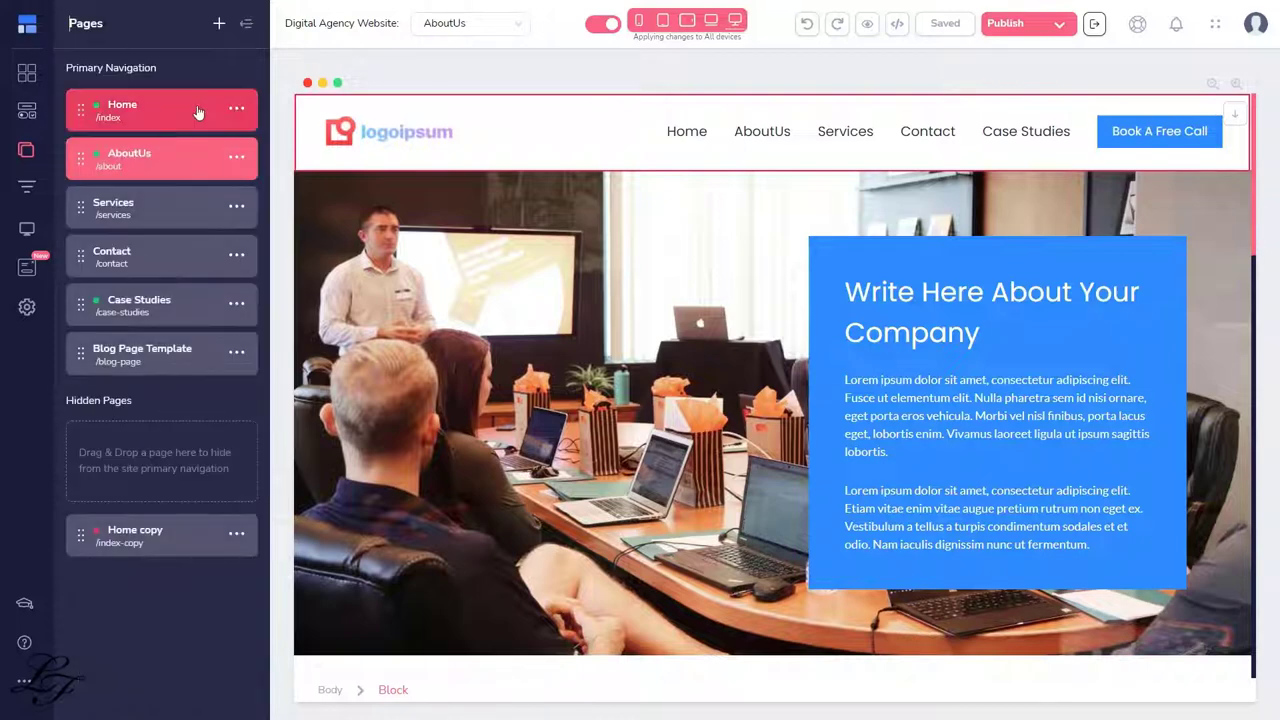
click(233, 109)
click(128, 150)
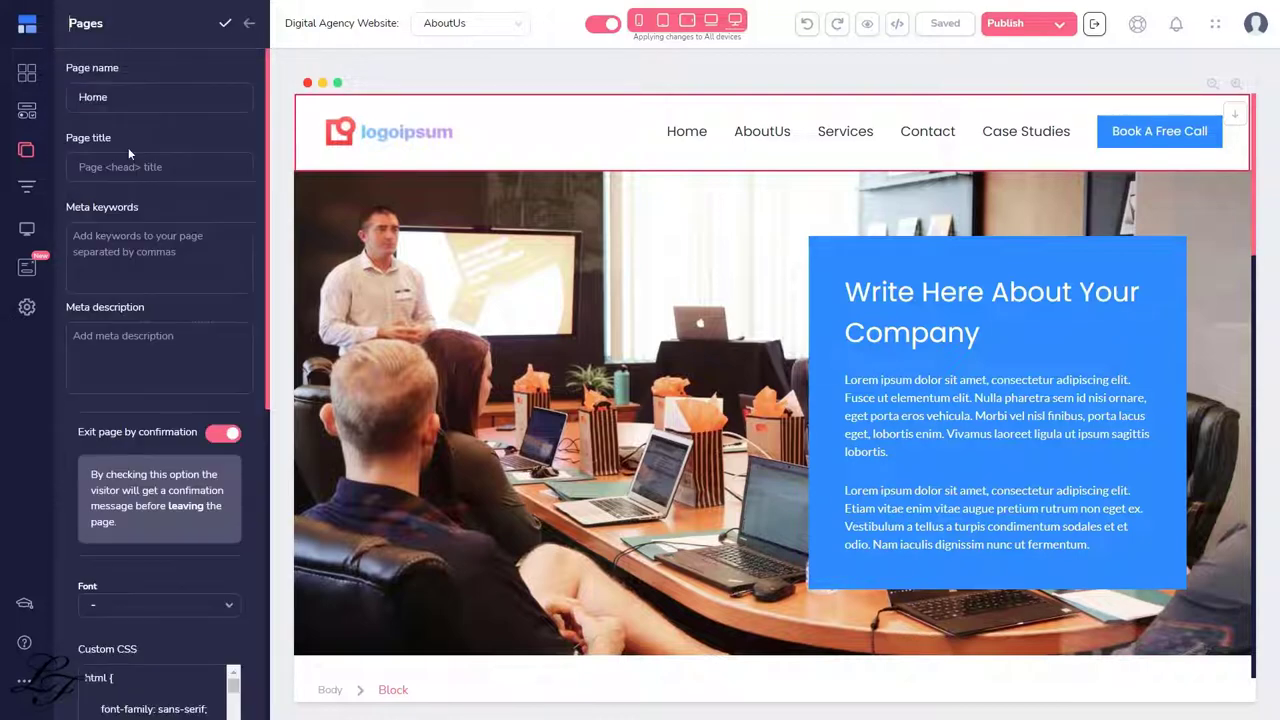
double_click(136, 98)
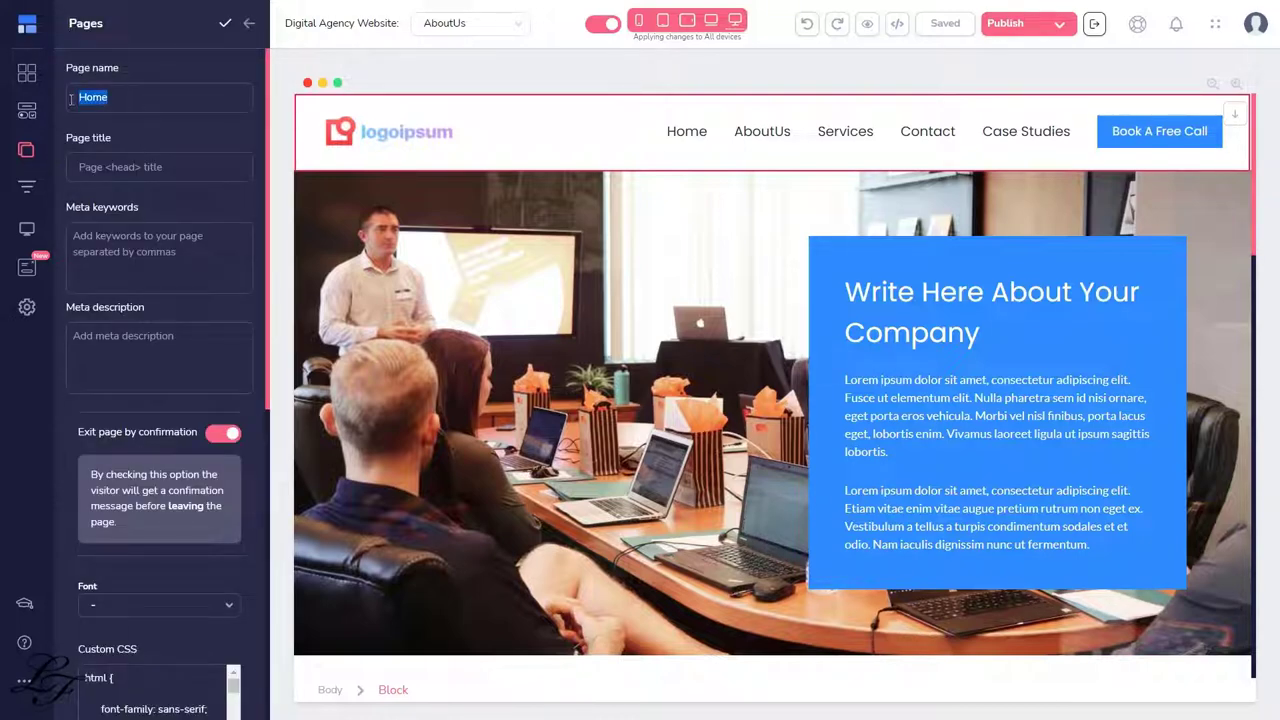
click(249, 24)
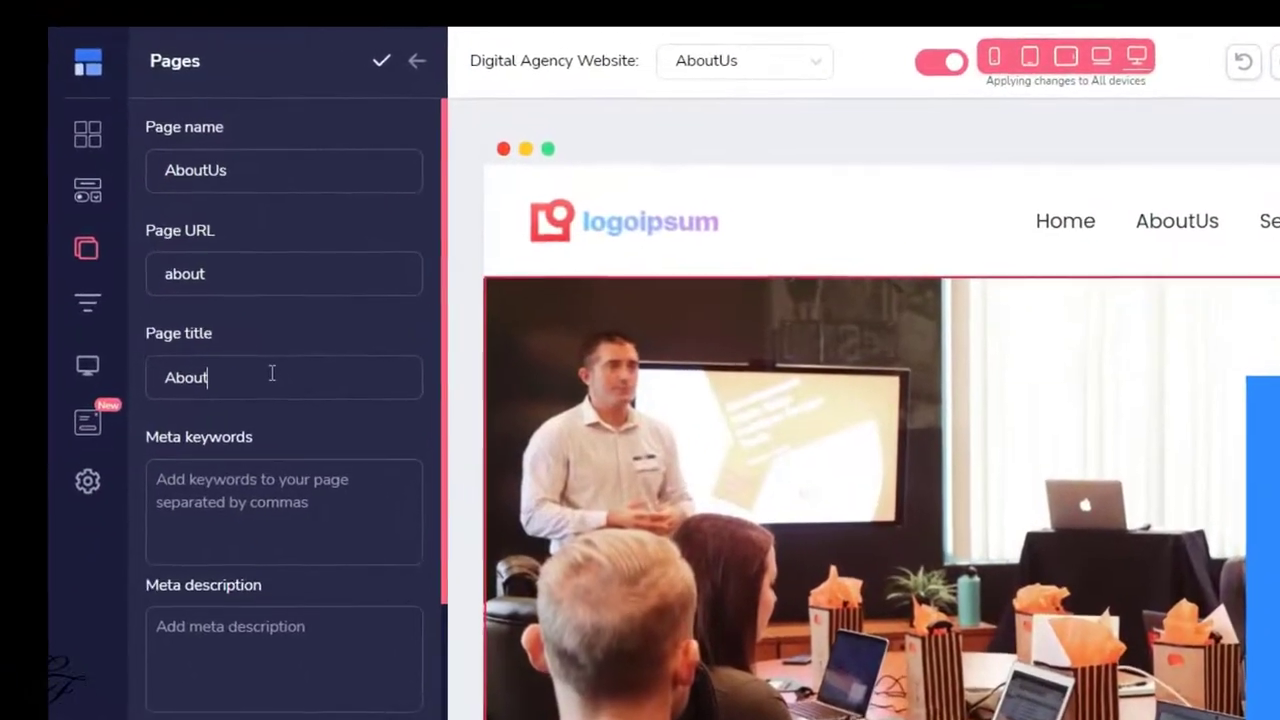
Step: Google the founder's pasted name and open his official site from the results
drag(125, 237, 60, 229)
click(300, 378)
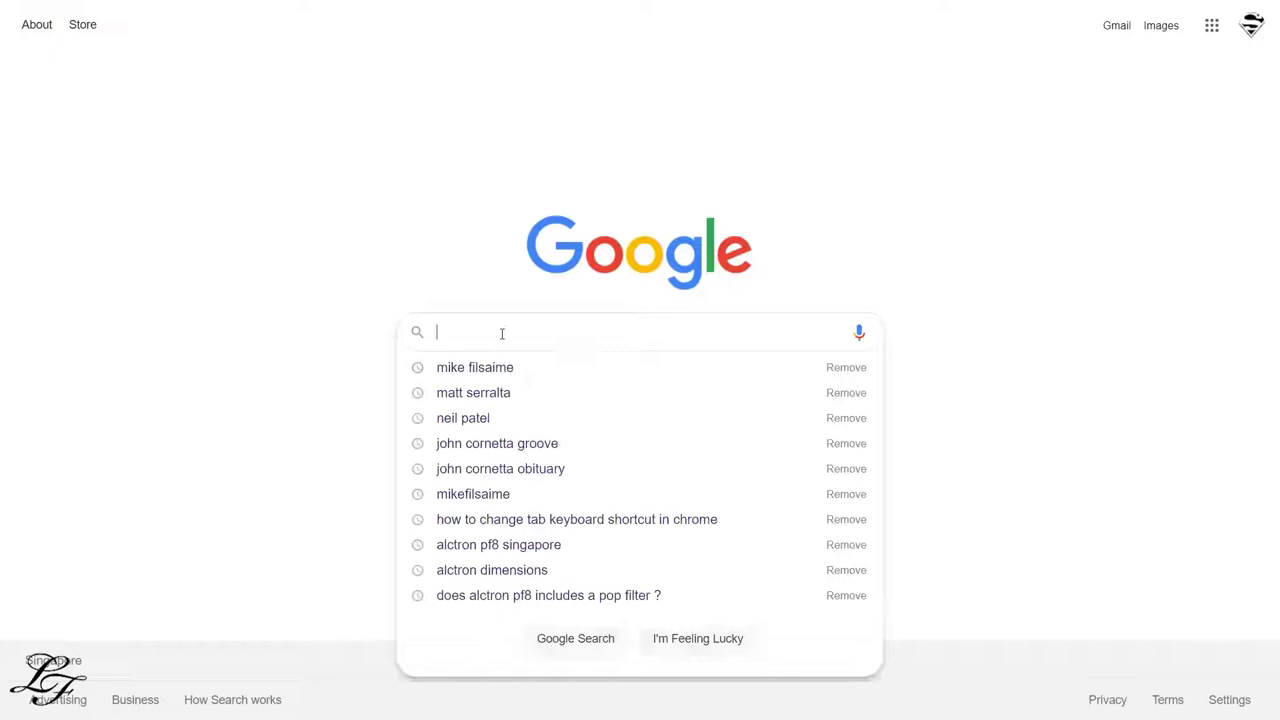
text(Mike Filsaime)
key(Return)
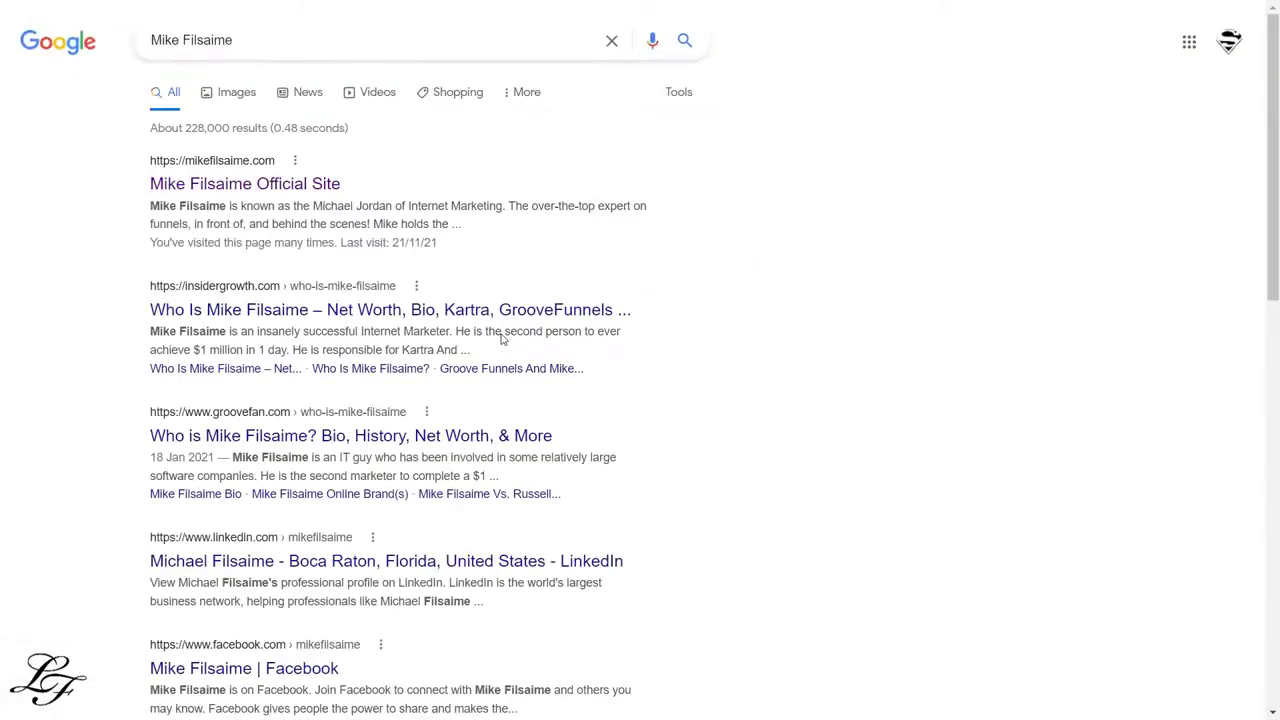
right_click(245, 187)
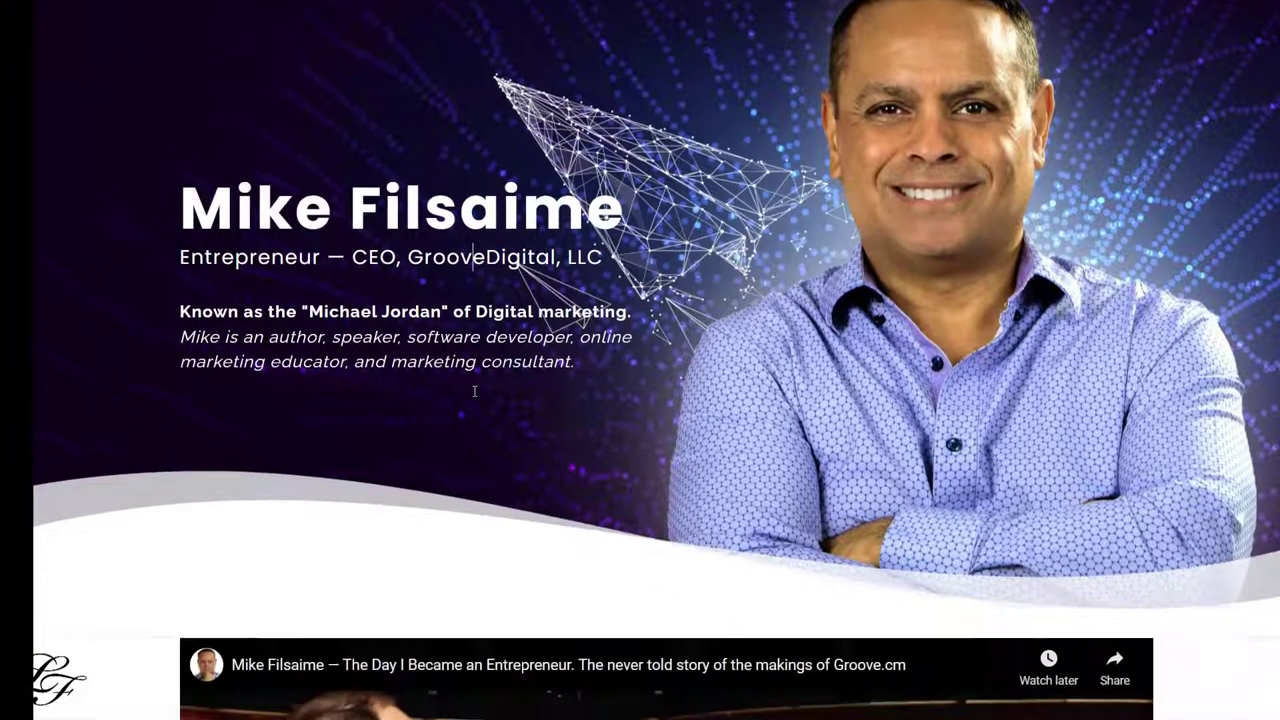
Step: View the official site's page source and highlight its <title> tag on line 6
scroll(472, 392, up, 1)
right_click(539, 392)
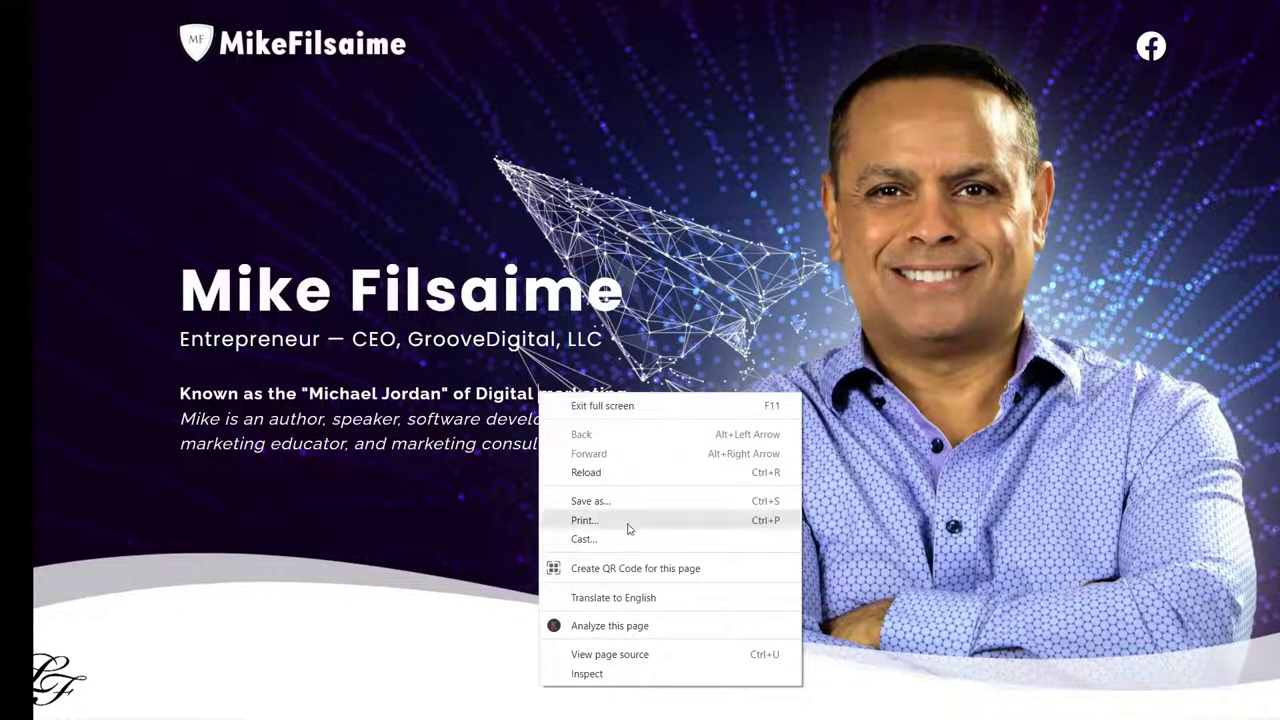
click(609, 654)
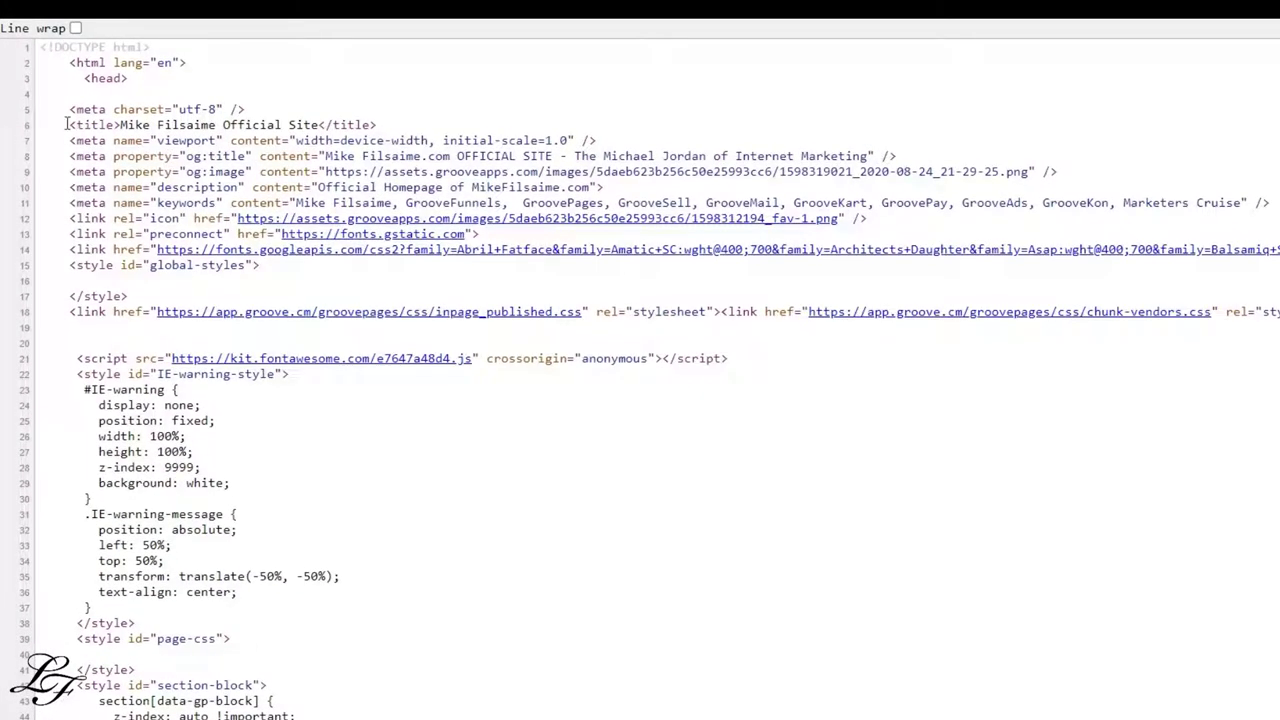
drag(67, 124, 389, 124)
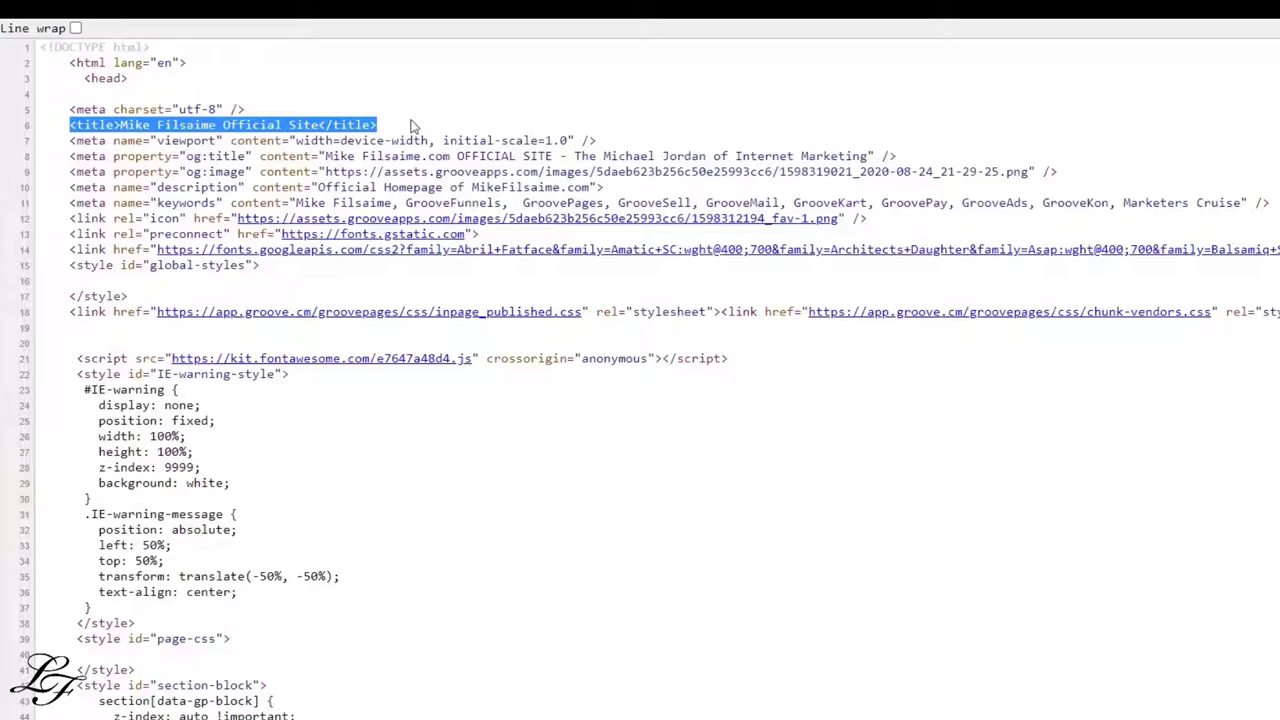
click(466, 111)
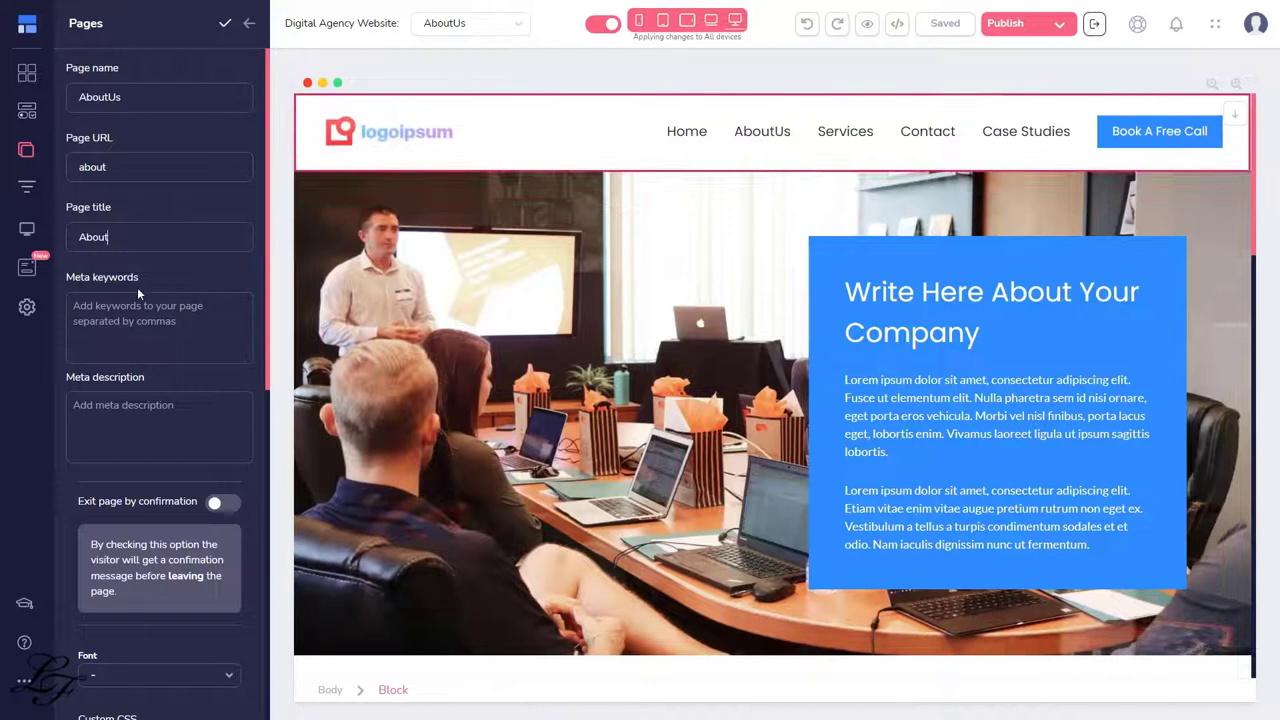
Step: Compare the Meta keywords setting with the meta keywords tag on line 11 of the source
mouse_move(152, 271)
mouse_down()
mouse_move(66, 272)
mouse_move(142, 277)
mouse_up()
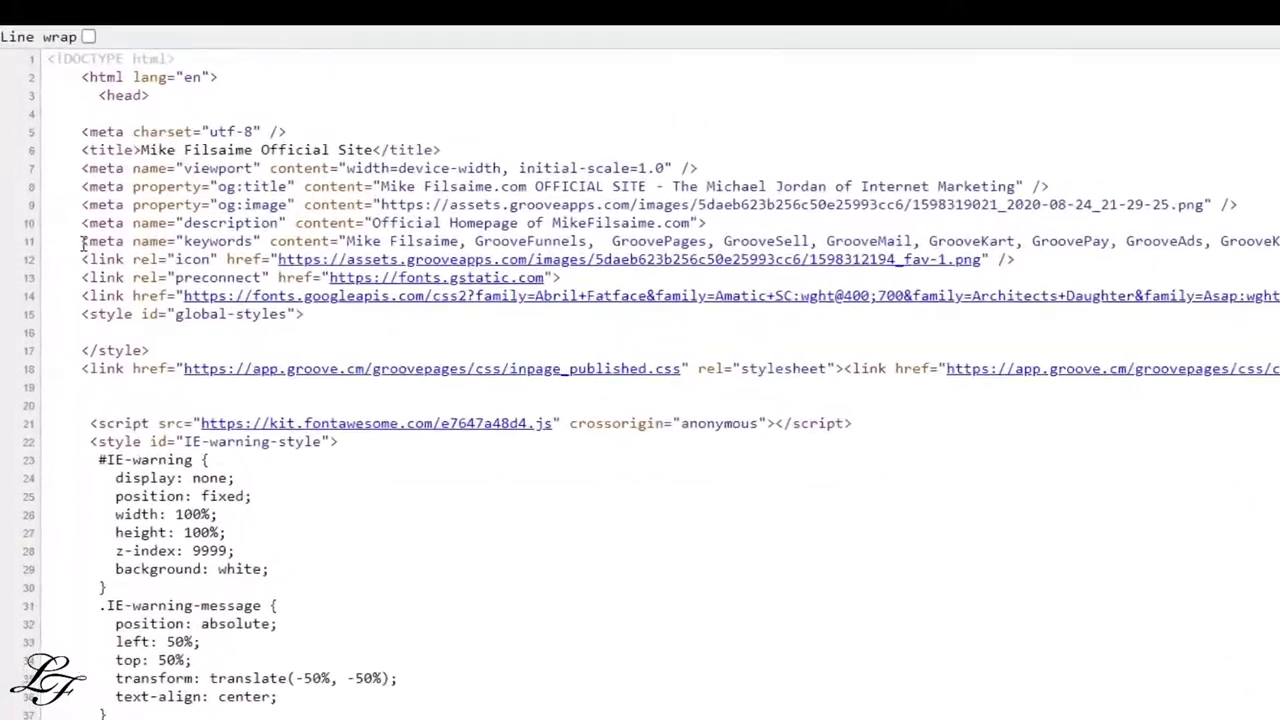
drag(57, 150, 253, 150)
drag(453, 288, 1248, 196)
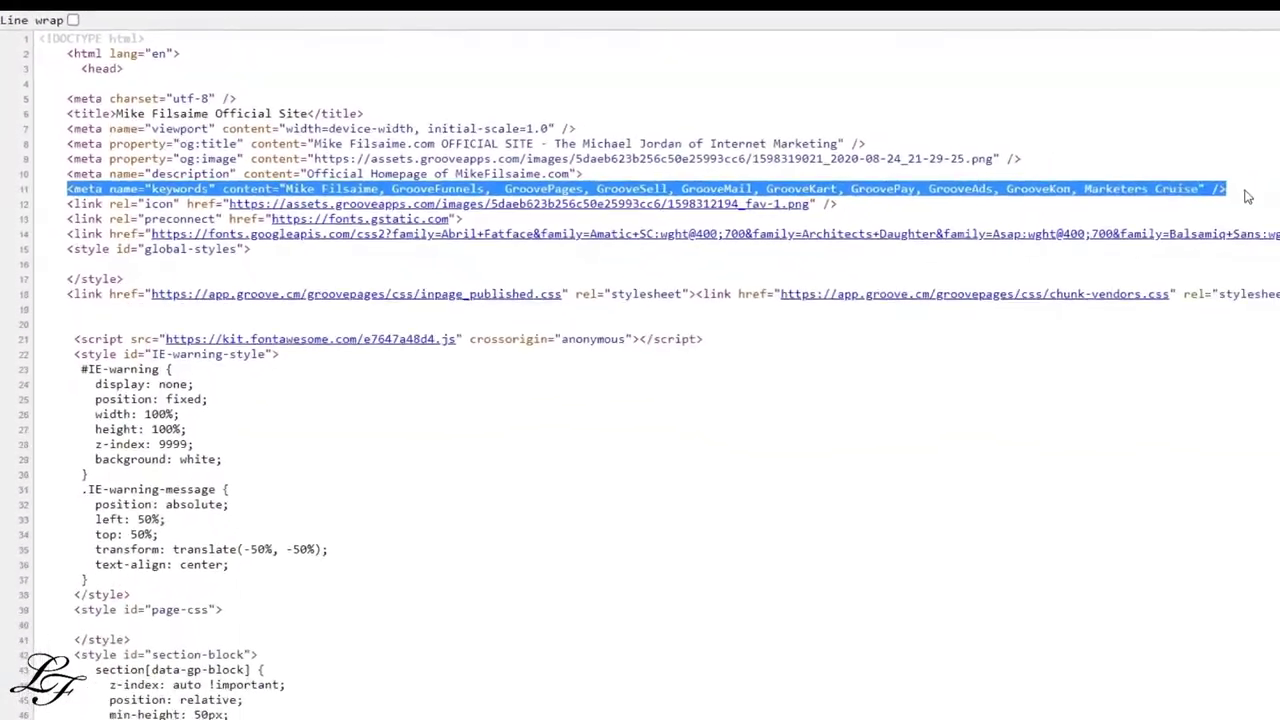
click(1248, 196)
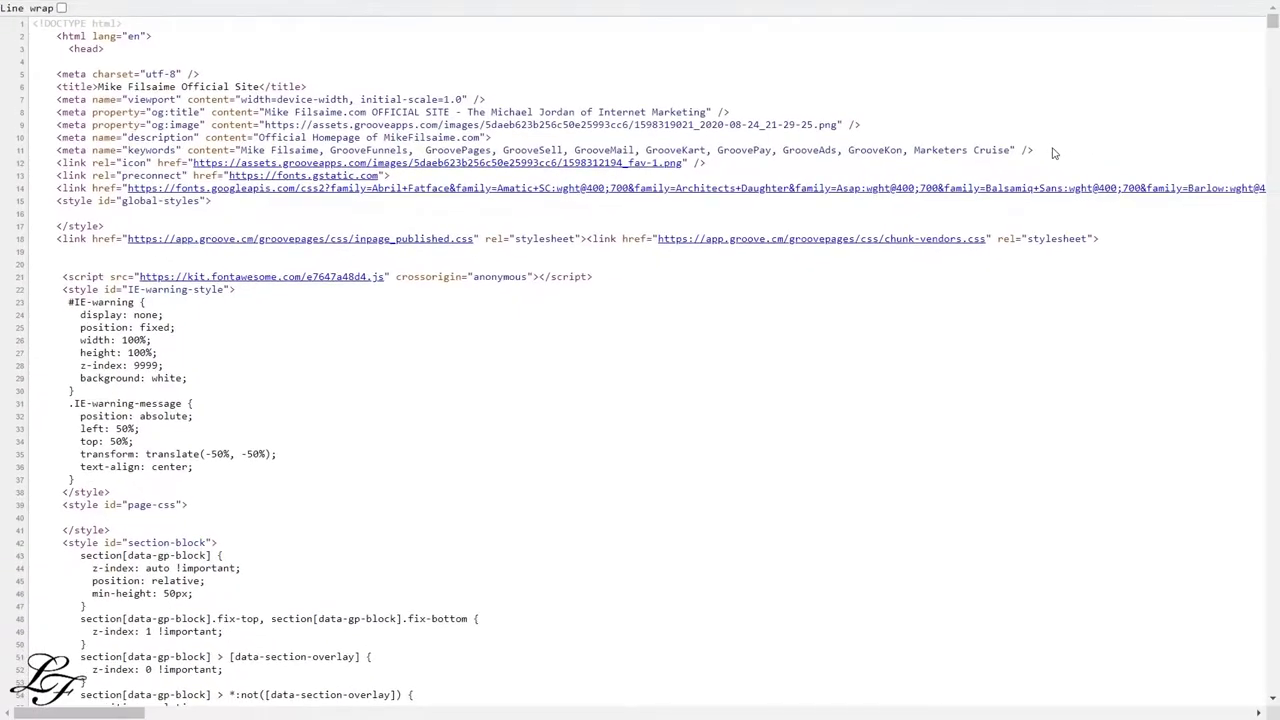
Step: Check the Meta description field in the editor, then return to the example site's source
key(ctrl+w)
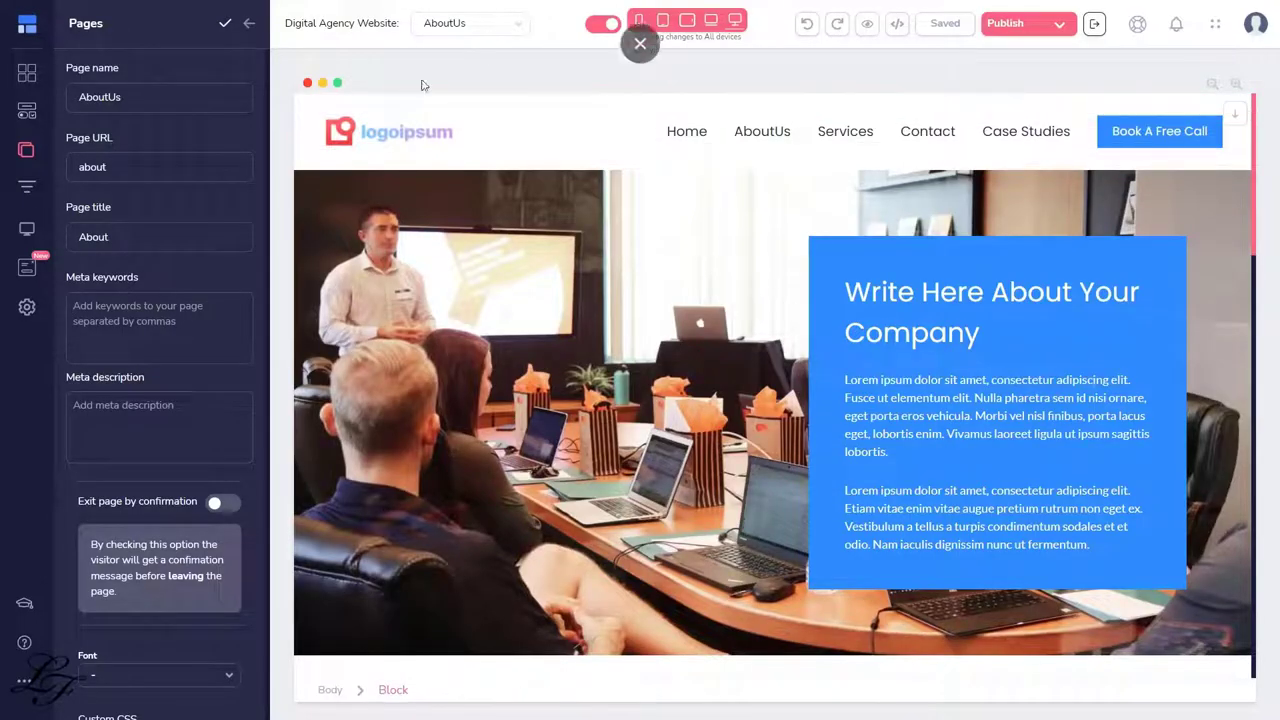
click(141, 399)
scroll(141, 399, down, 1)
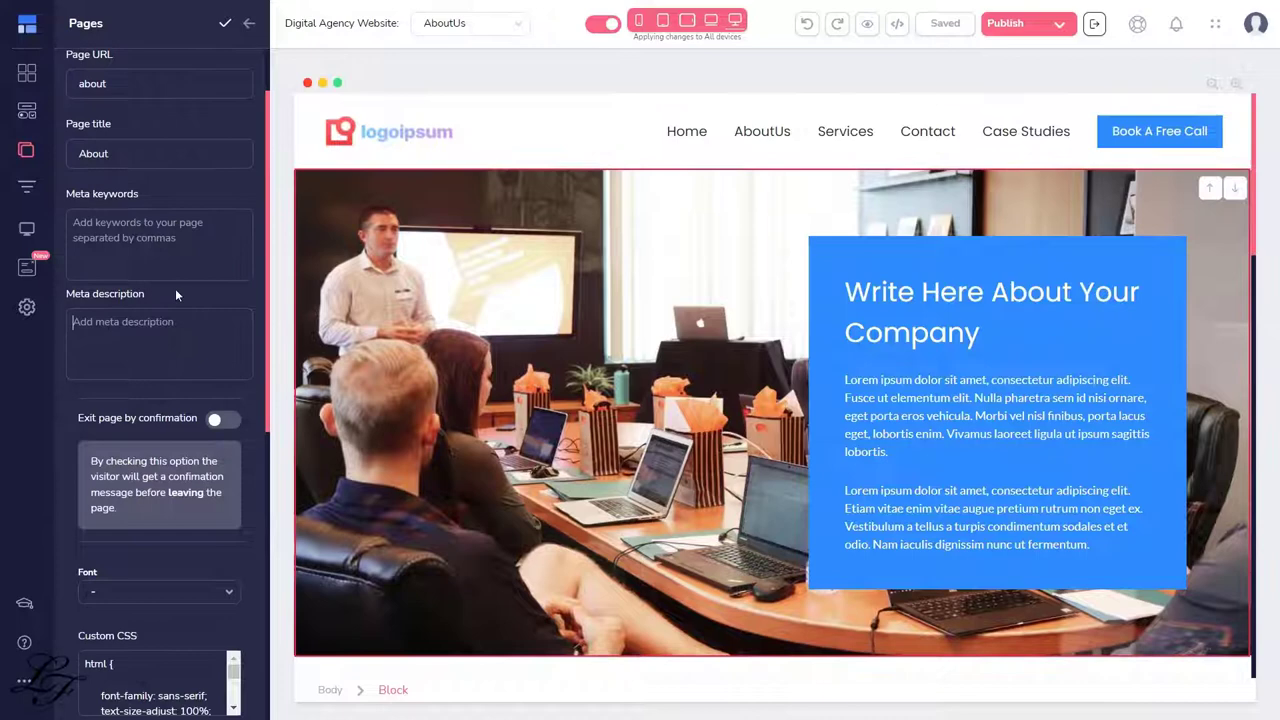
drag(176, 293, 117, 329)
click(117, 329)
key(ctrl+u)
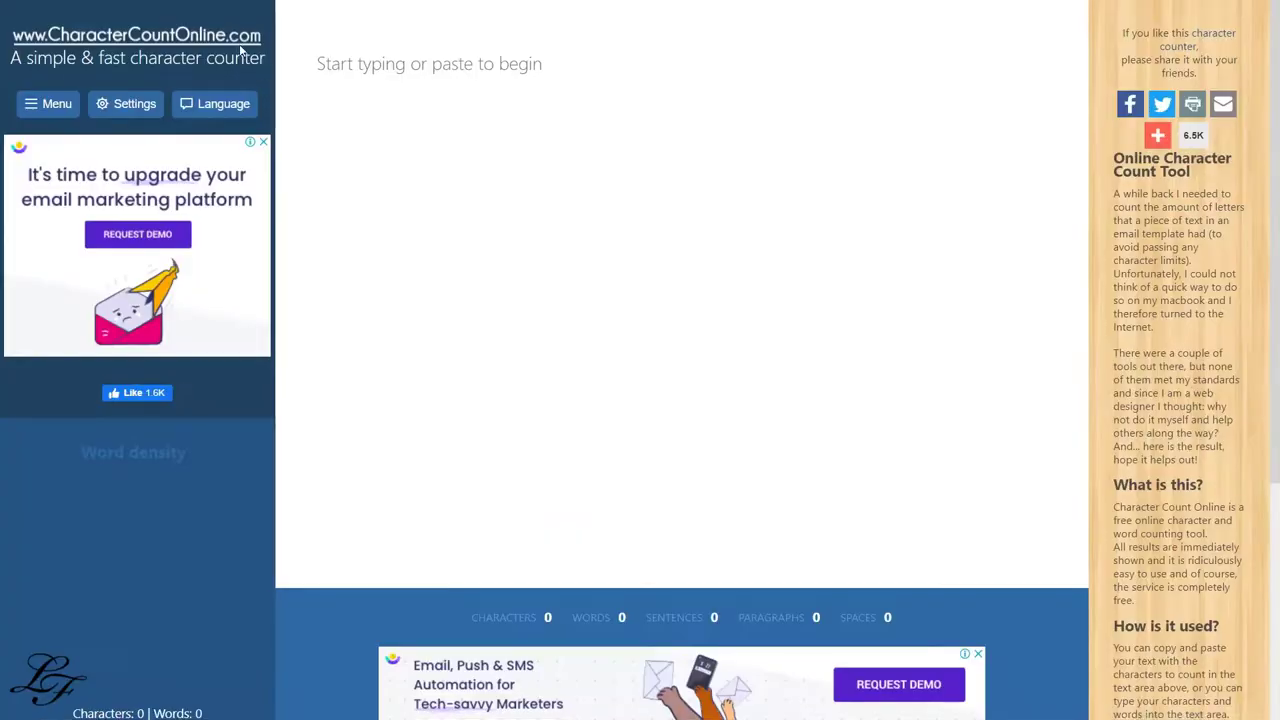
Step: Type 'This is a test.' into the CharacterCountOnline box to count its characters and words
click(464, 96)
text(This is a )
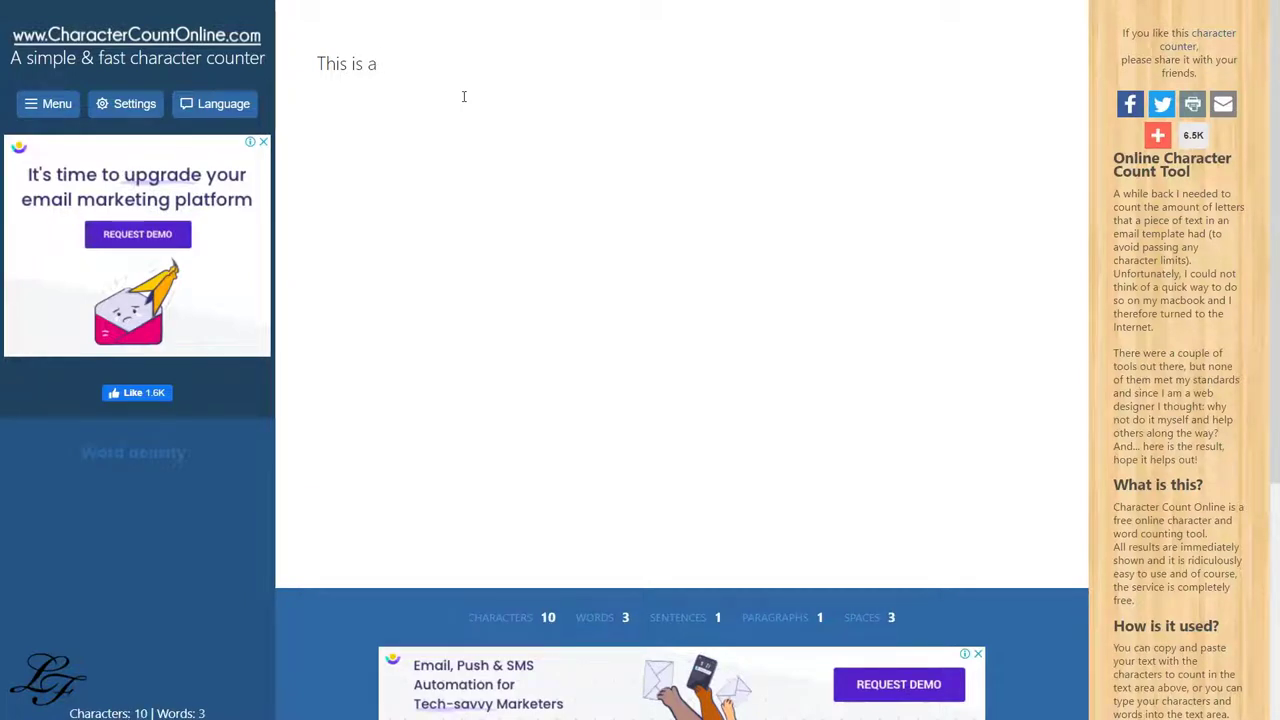
text(test.)
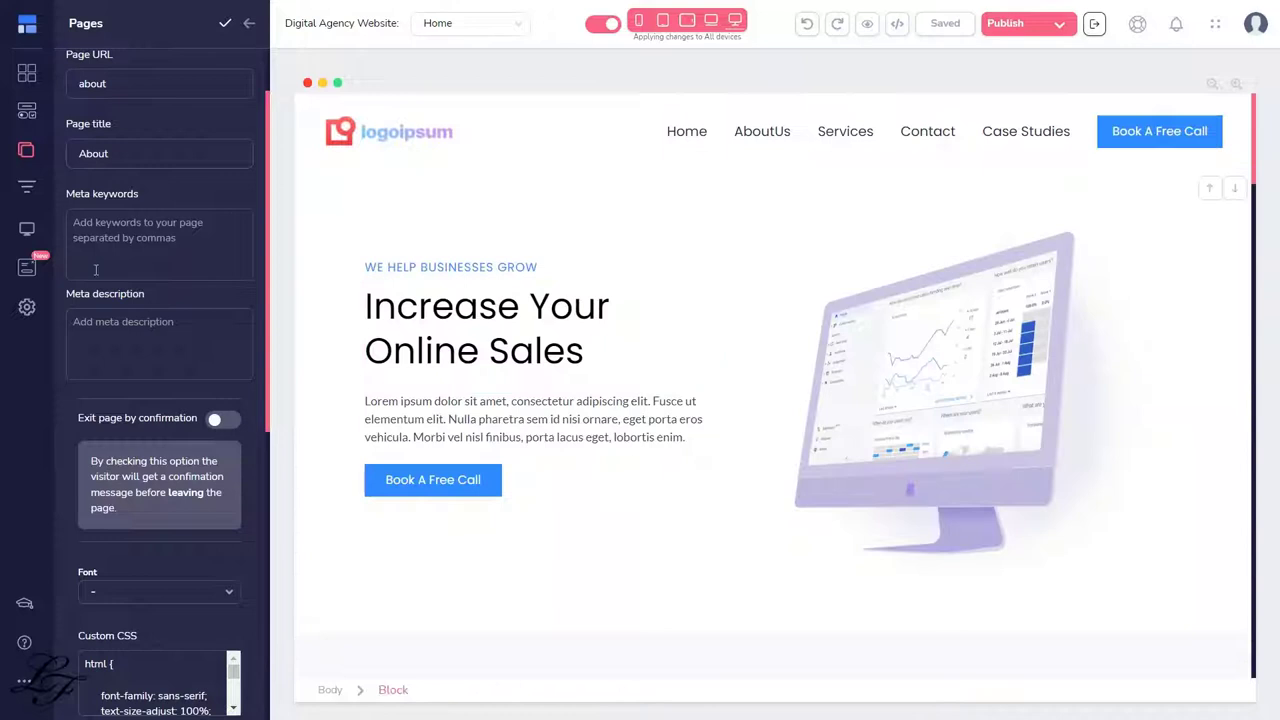
Step: Turn the Home page's exit-page confirmation on, then back off
scroll(121, 277, down, 1)
scroll(121, 277, down, 1)
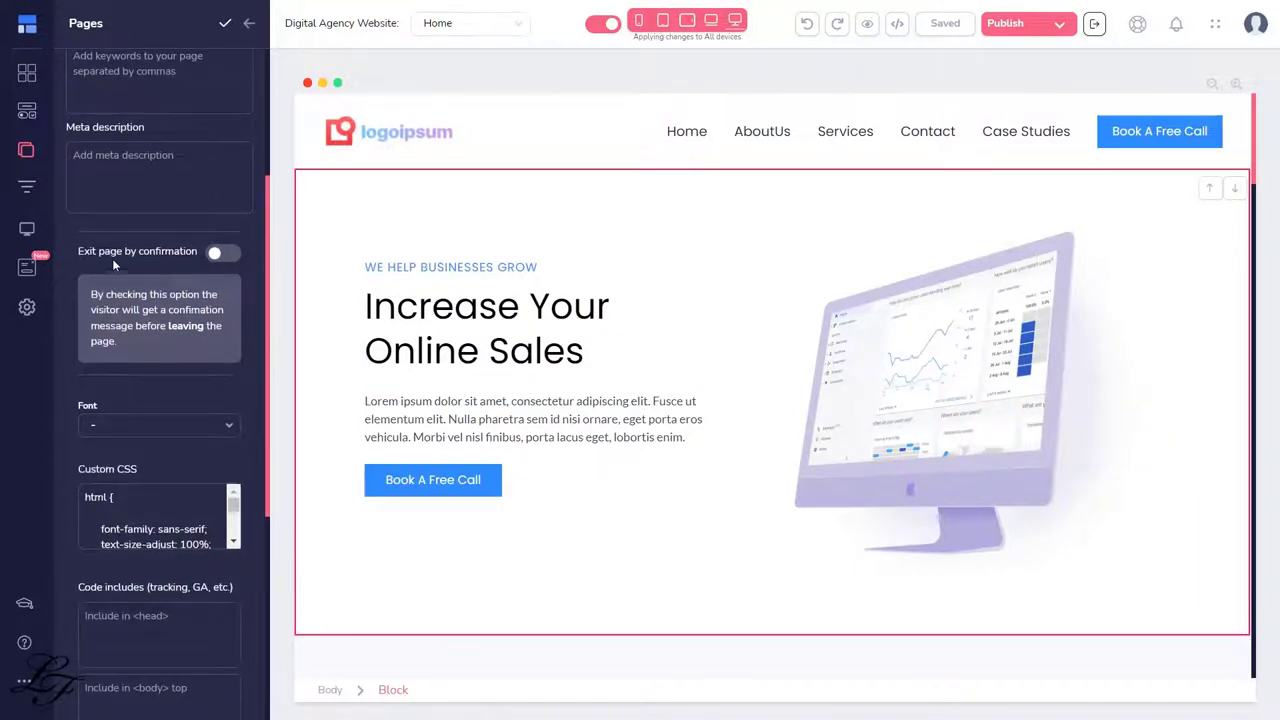
click(224, 256)
click(229, 255)
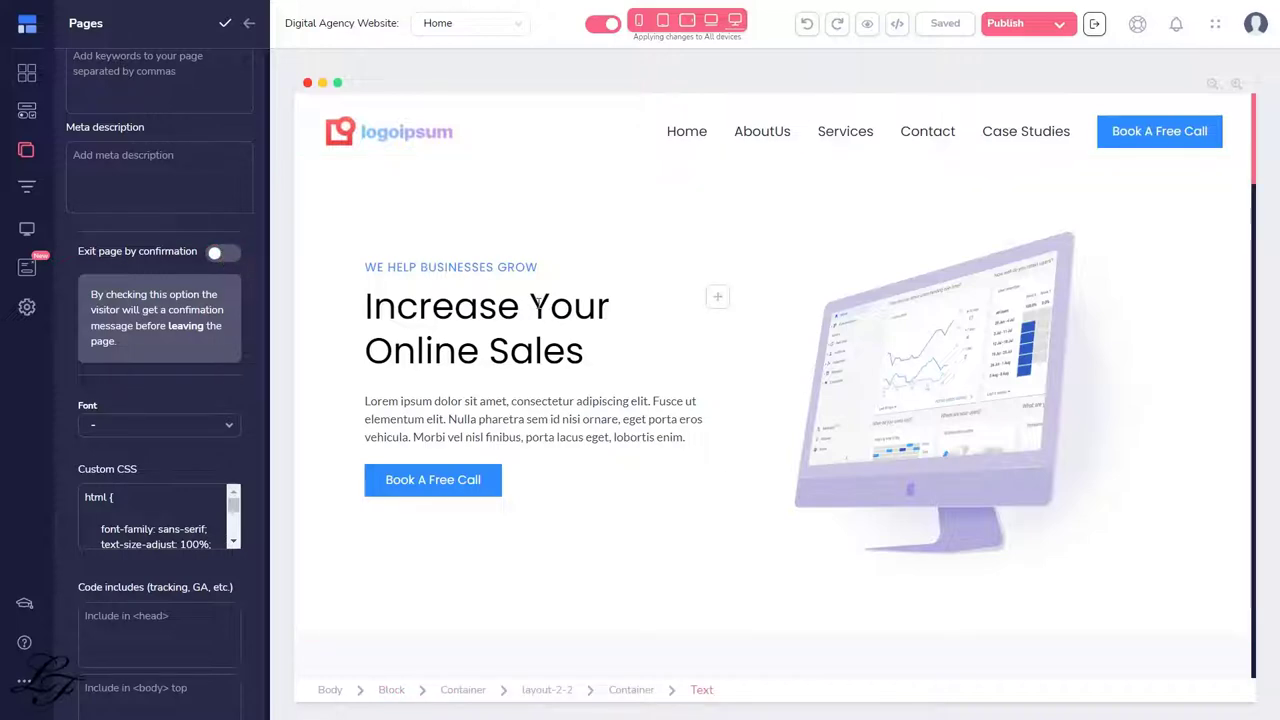
Step: Review Home's font and custom code settings, then go fullscreen and click into 'Include in <head>'
key(F11)
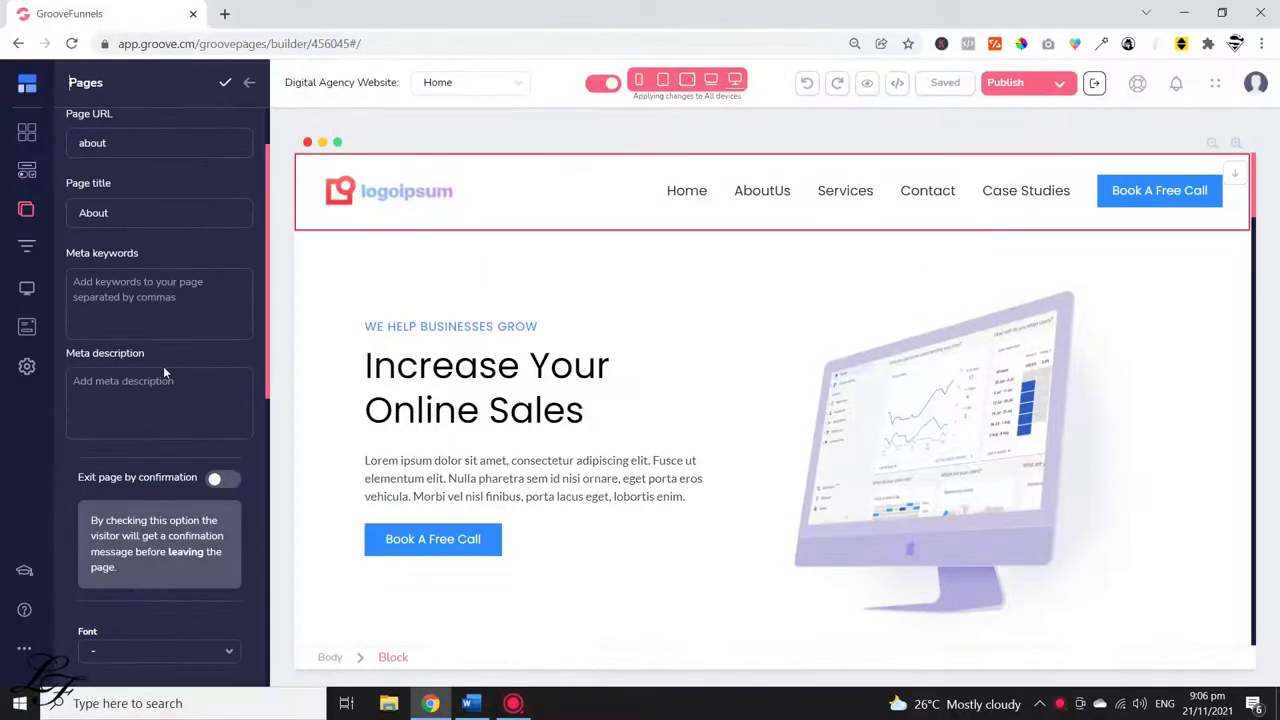
scroll(163, 366, down, 1)
scroll(165, 371, down, 2)
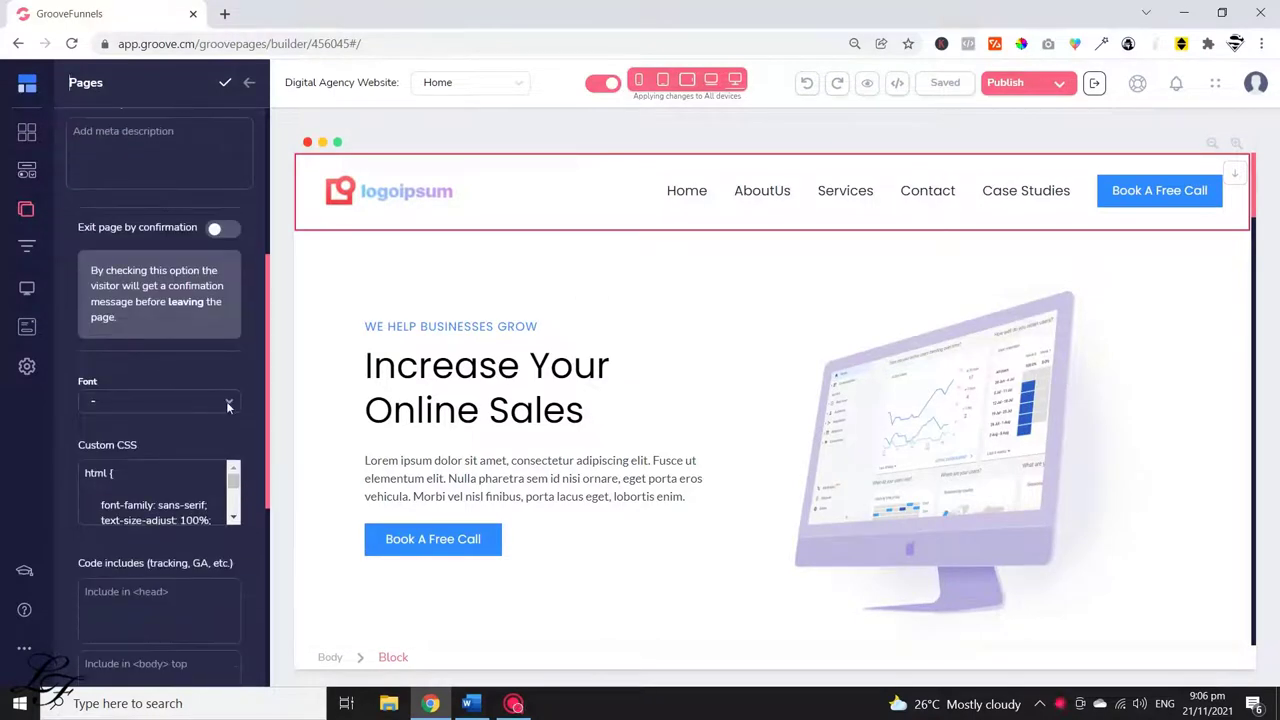
click(228, 403)
click(228, 404)
scroll(227, 403, down, 2)
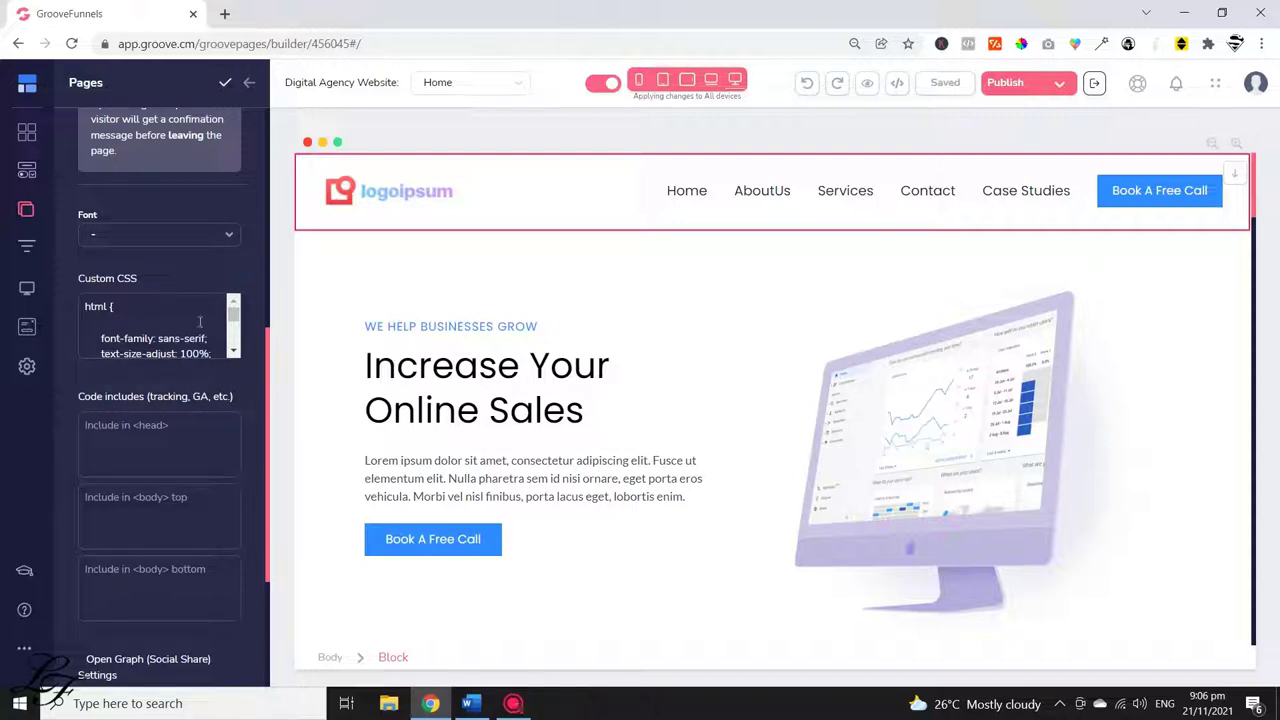
scroll(145, 300, down, 2)
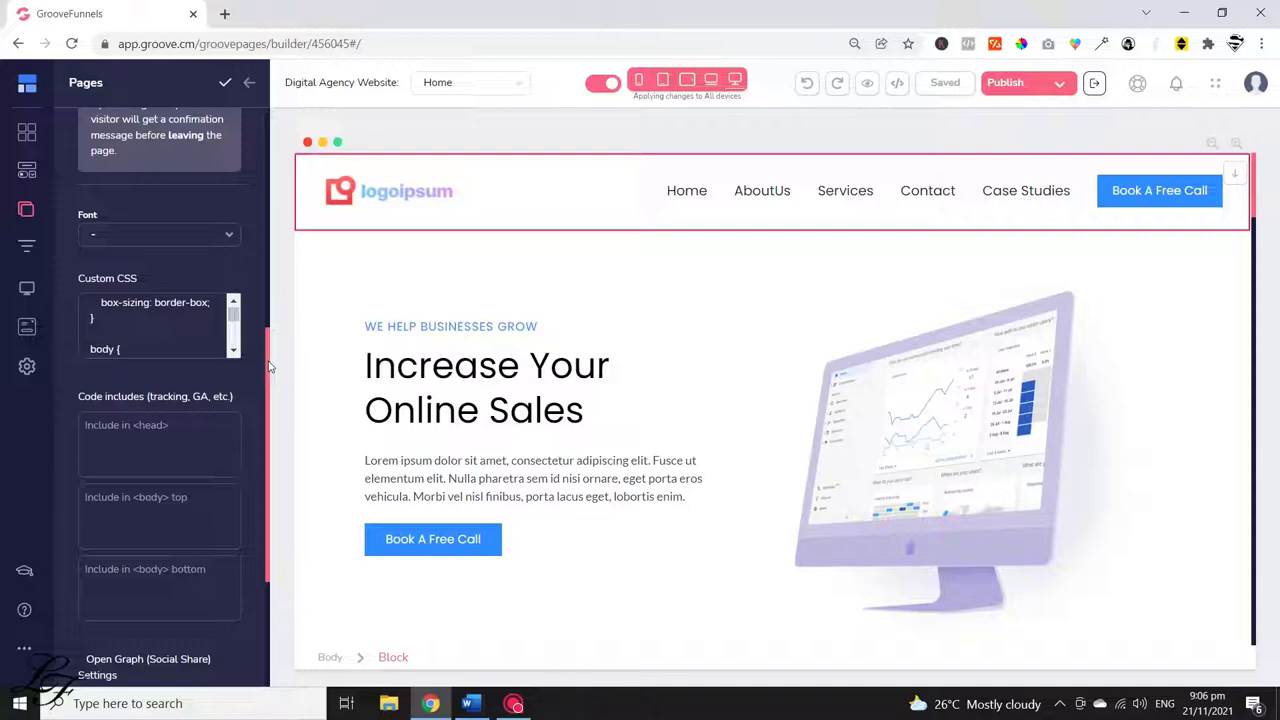
key(F11)
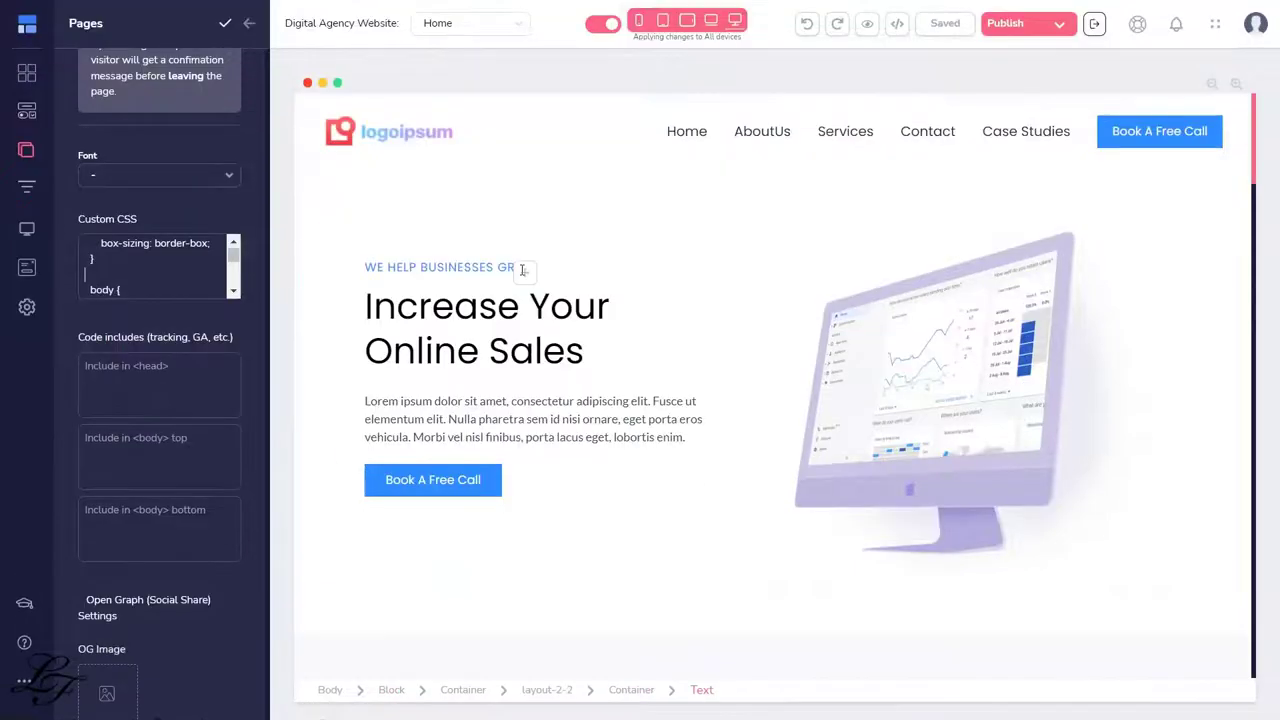
click(125, 367)
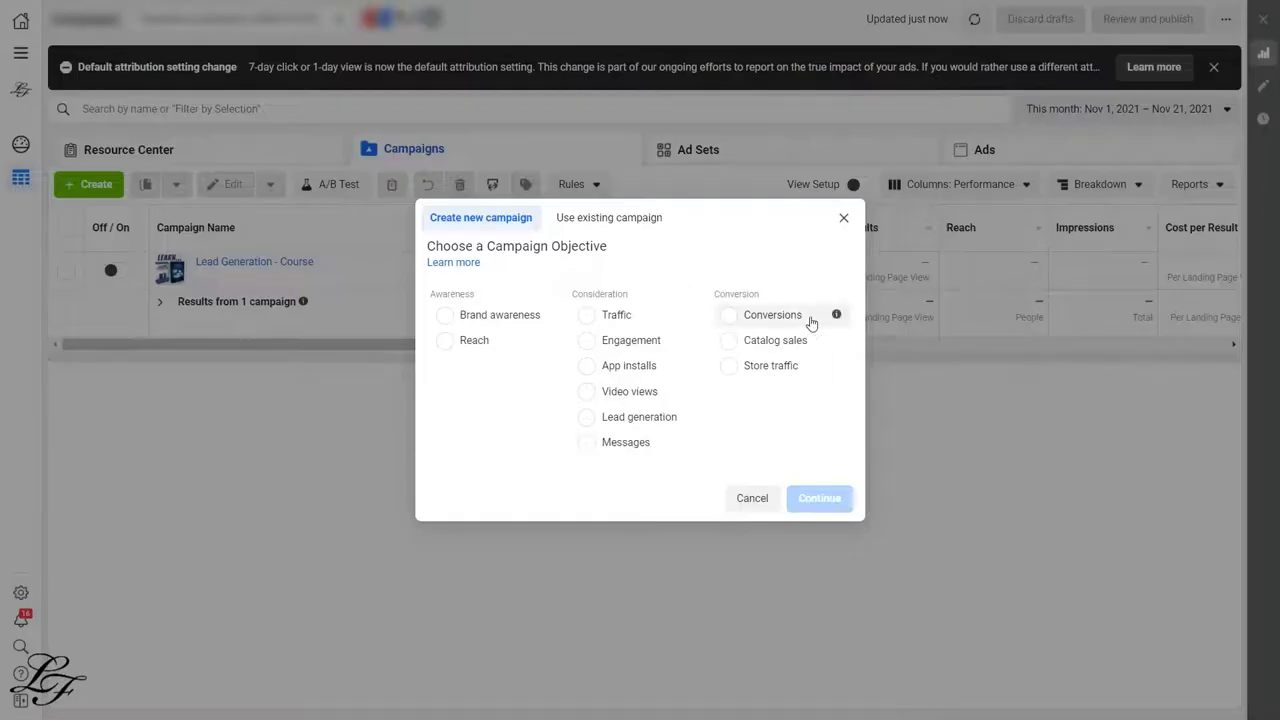
Step: Advance the Conversions campaign to the Ad Set page and open the Conversion Event list
mouse_move(847, 322)
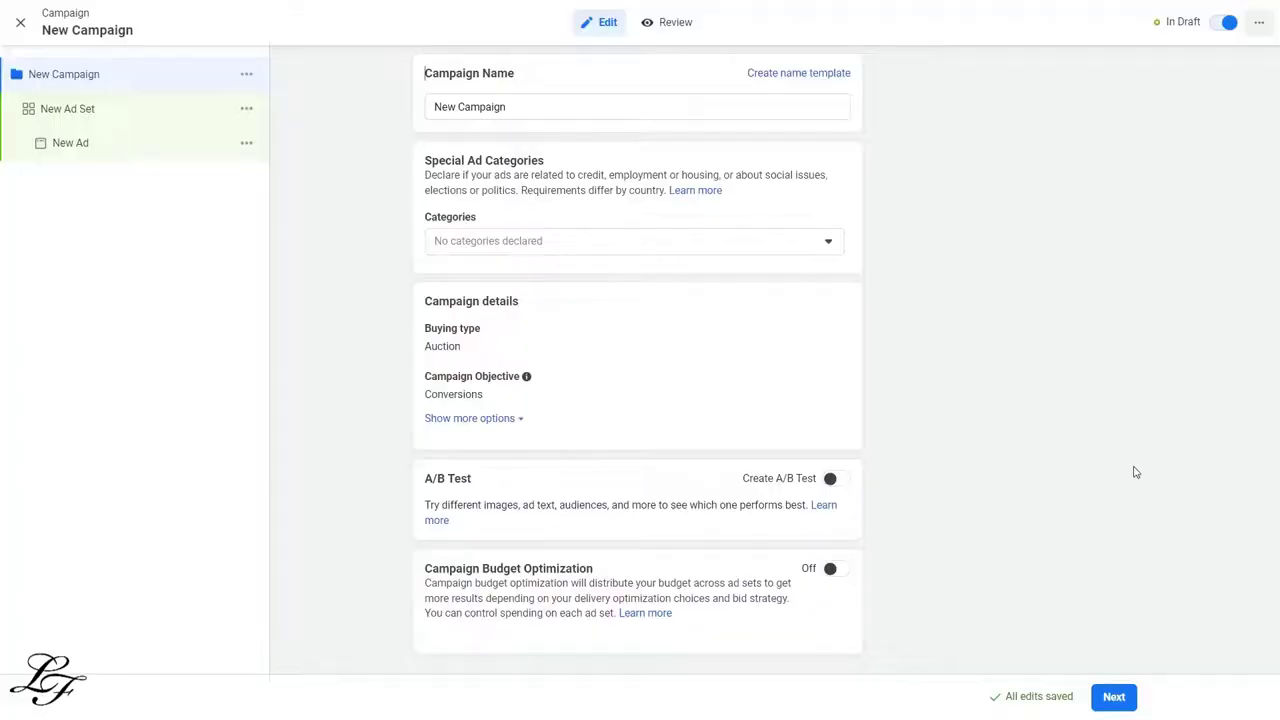
click(1116, 697)
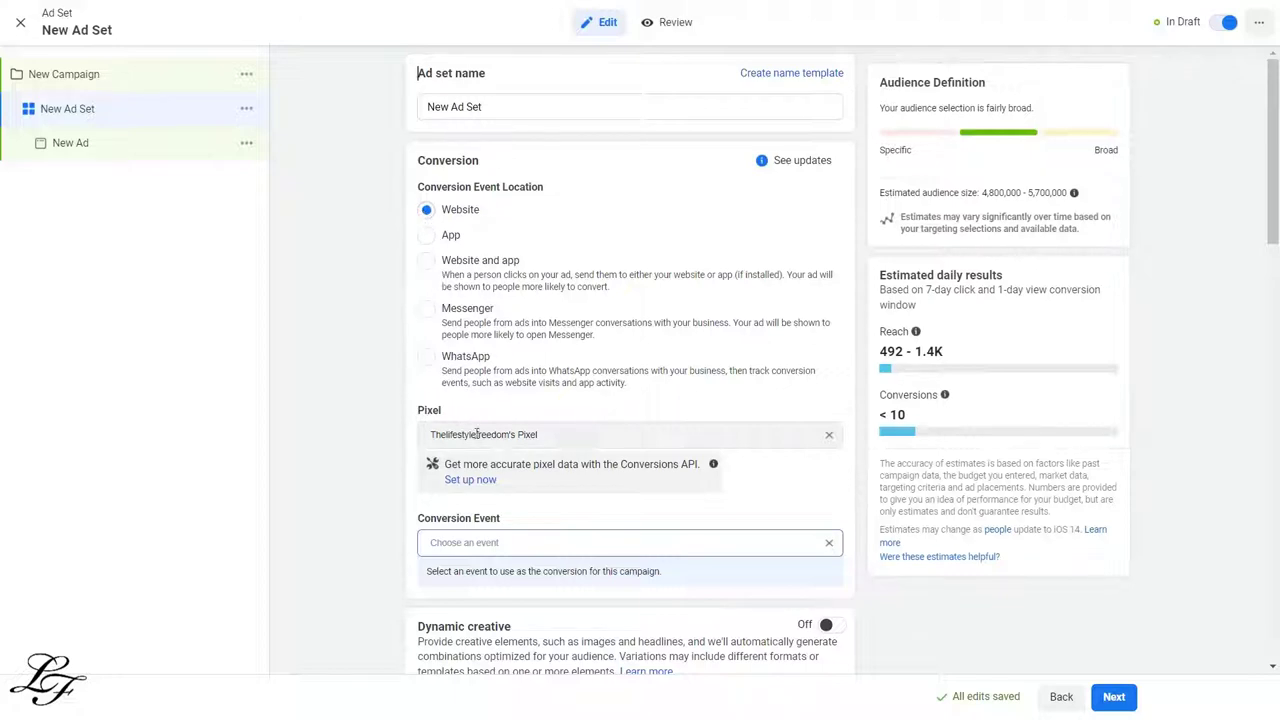
click(792, 548)
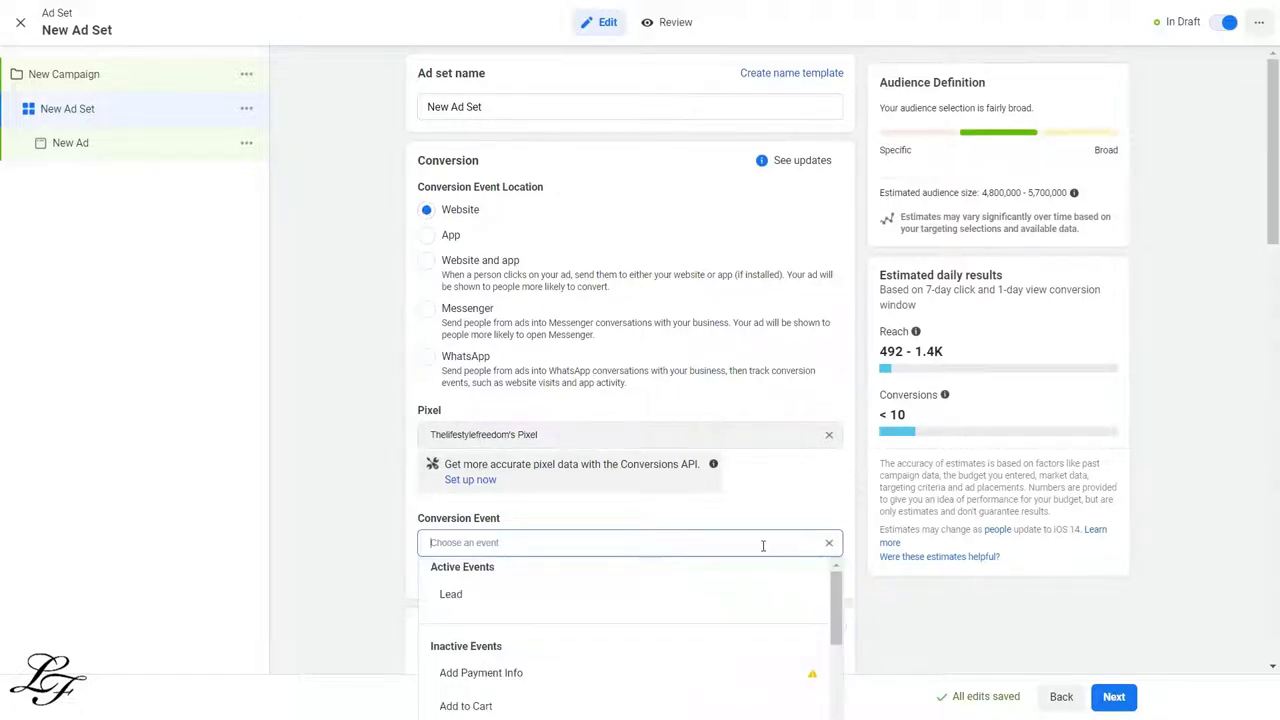
scroll(605, 570, down, 1)
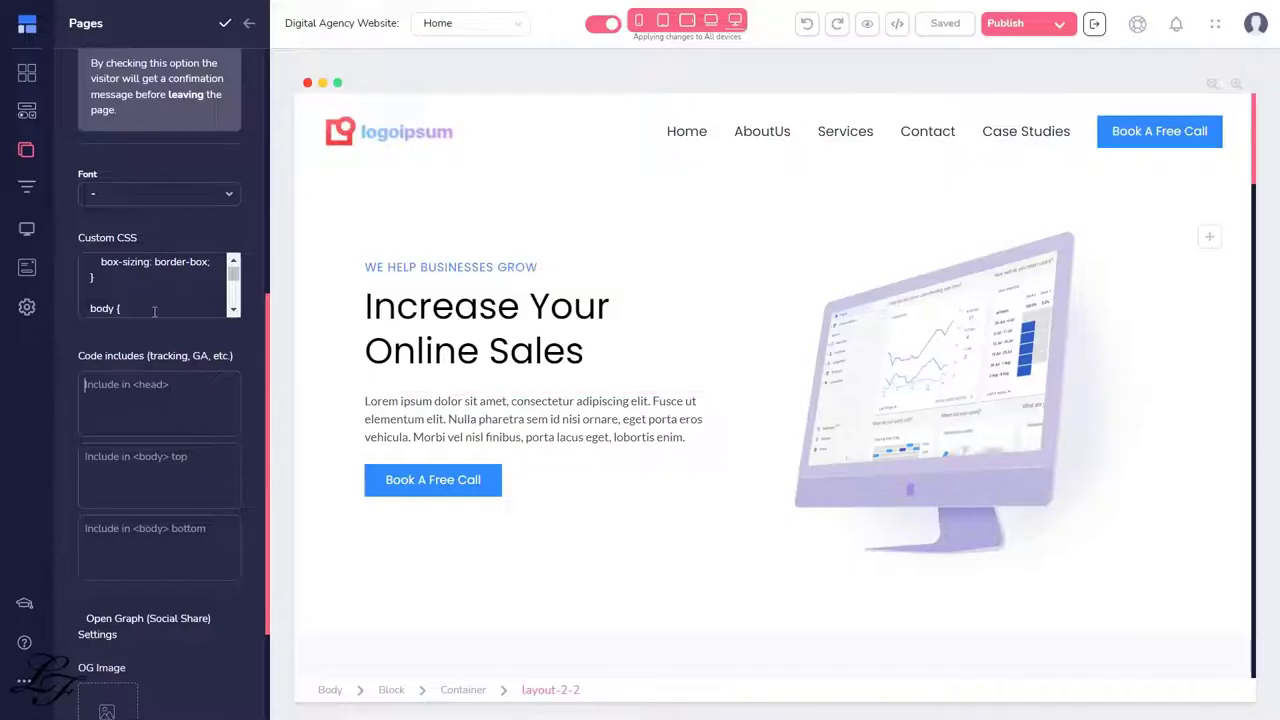
scroll(175, 400, down, 2)
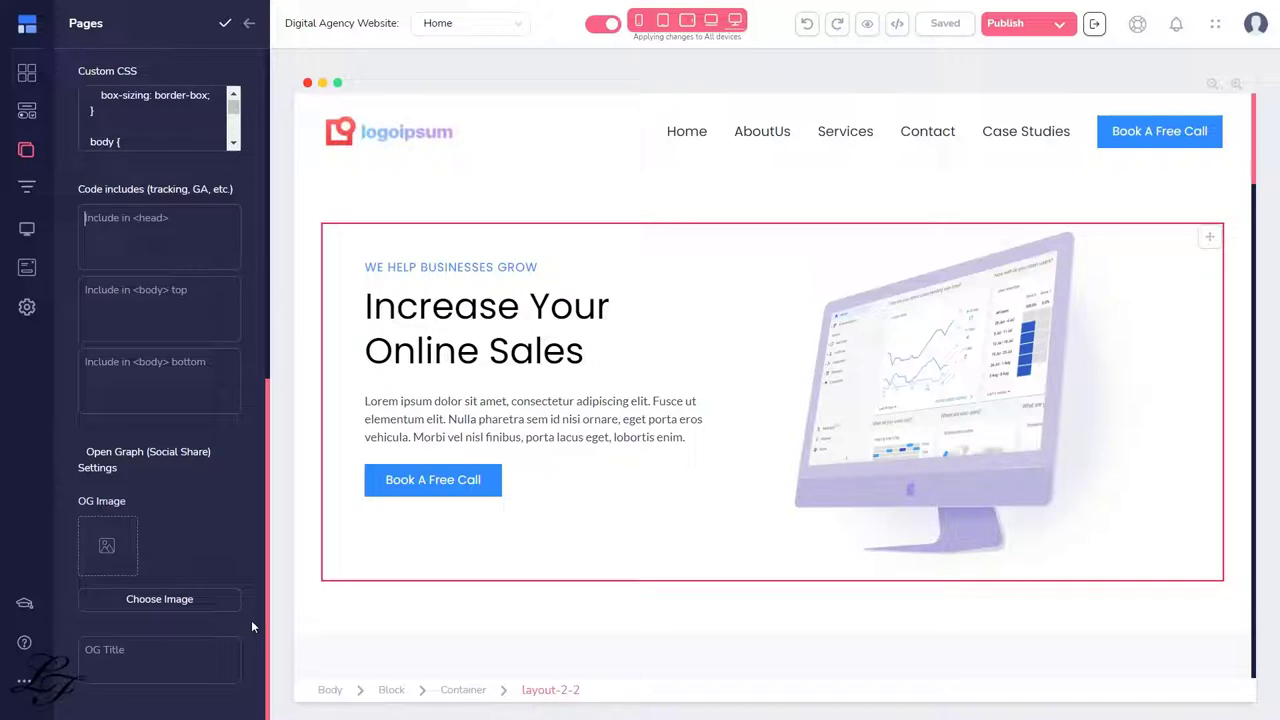
click(308, 500)
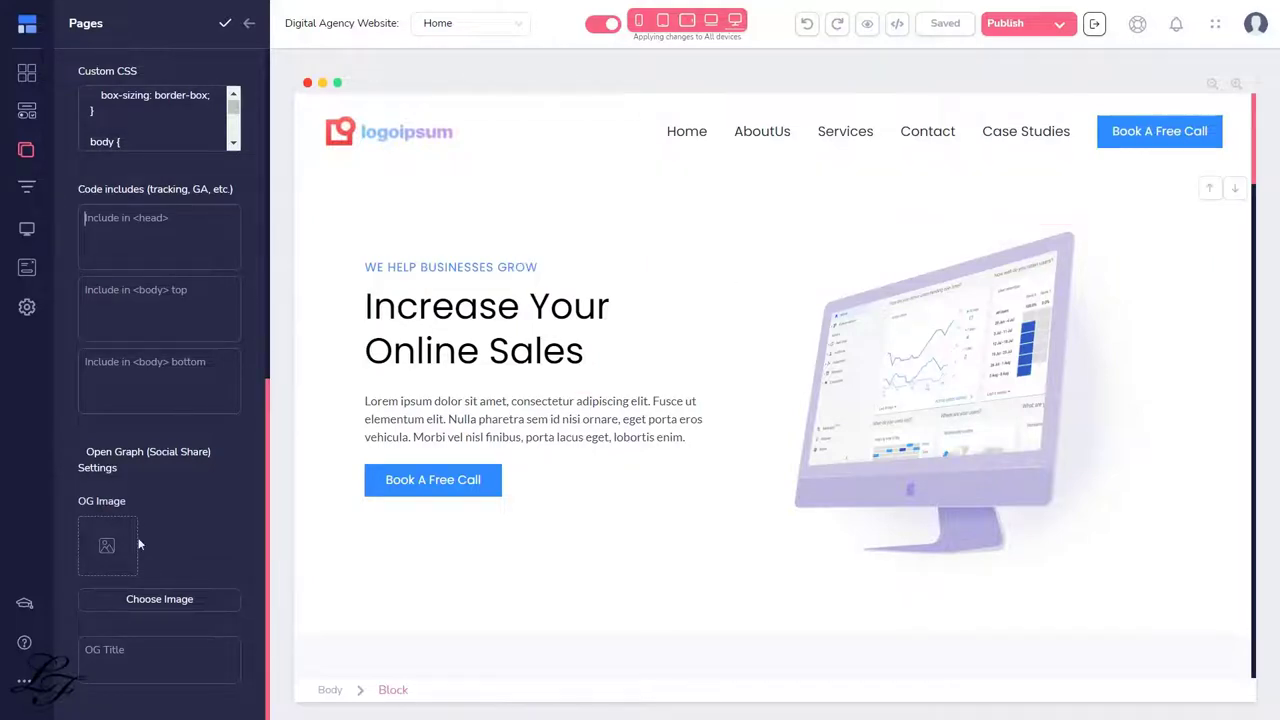
scroll(148, 565, up, 3)
scroll(148, 565, up, 2)
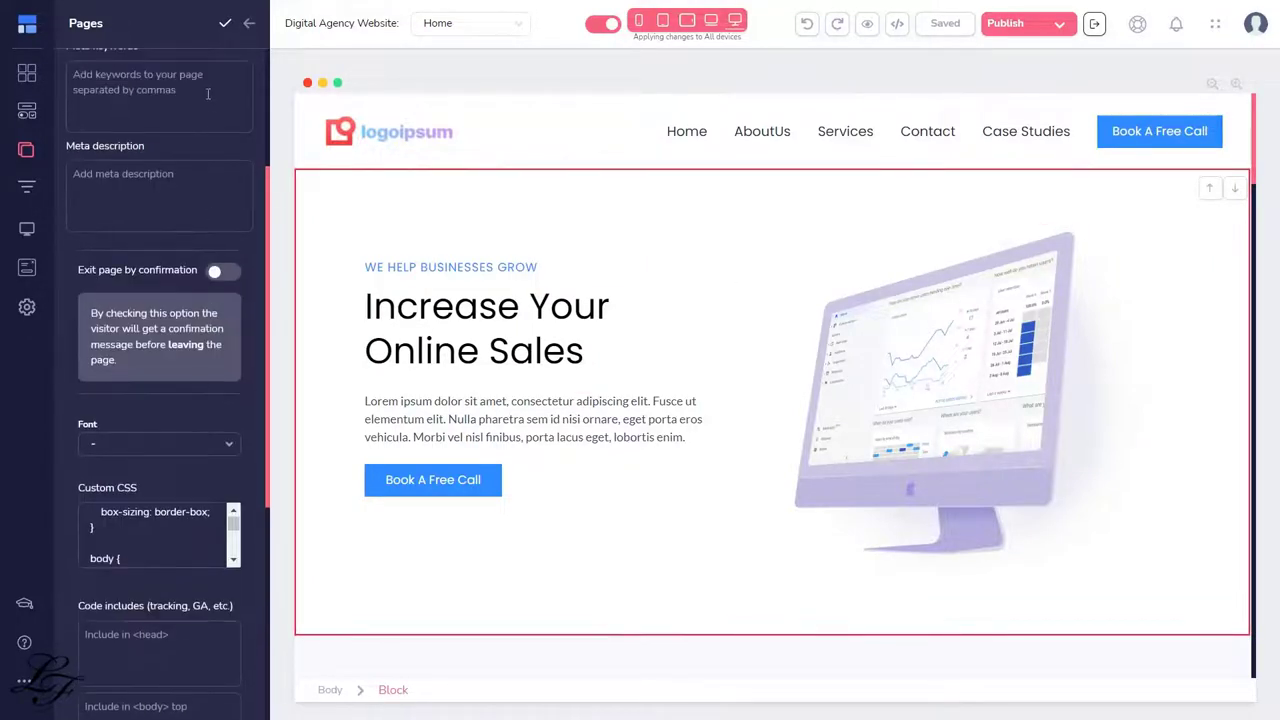
Step: Close page settings and shorten the AboutUs page name to About by deleting 'Us'
click(227, 28)
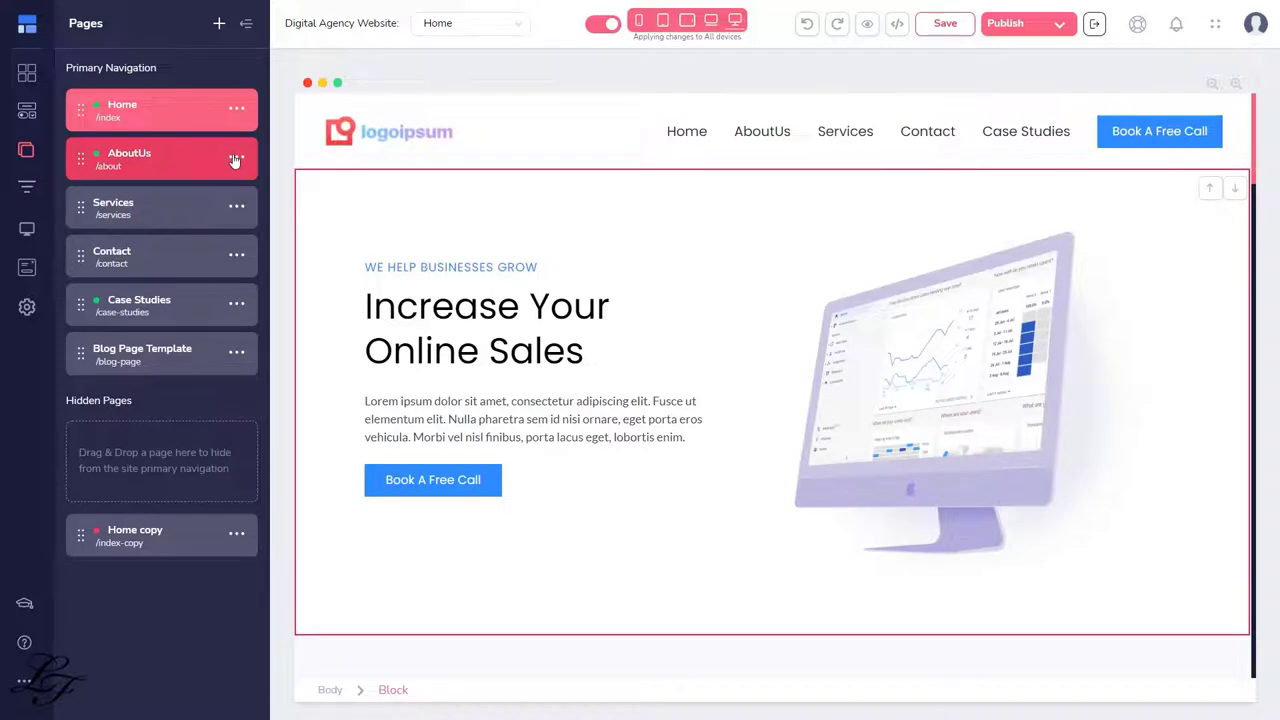
click(236, 158)
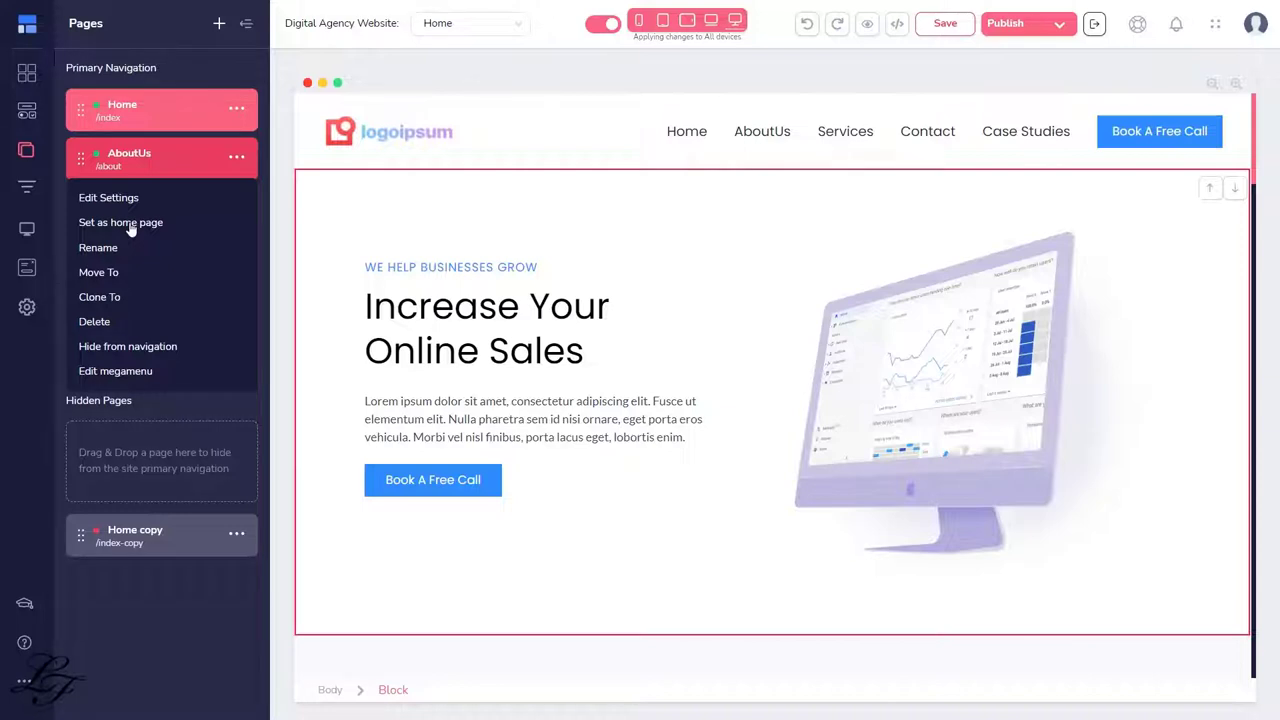
click(235, 160)
click(237, 110)
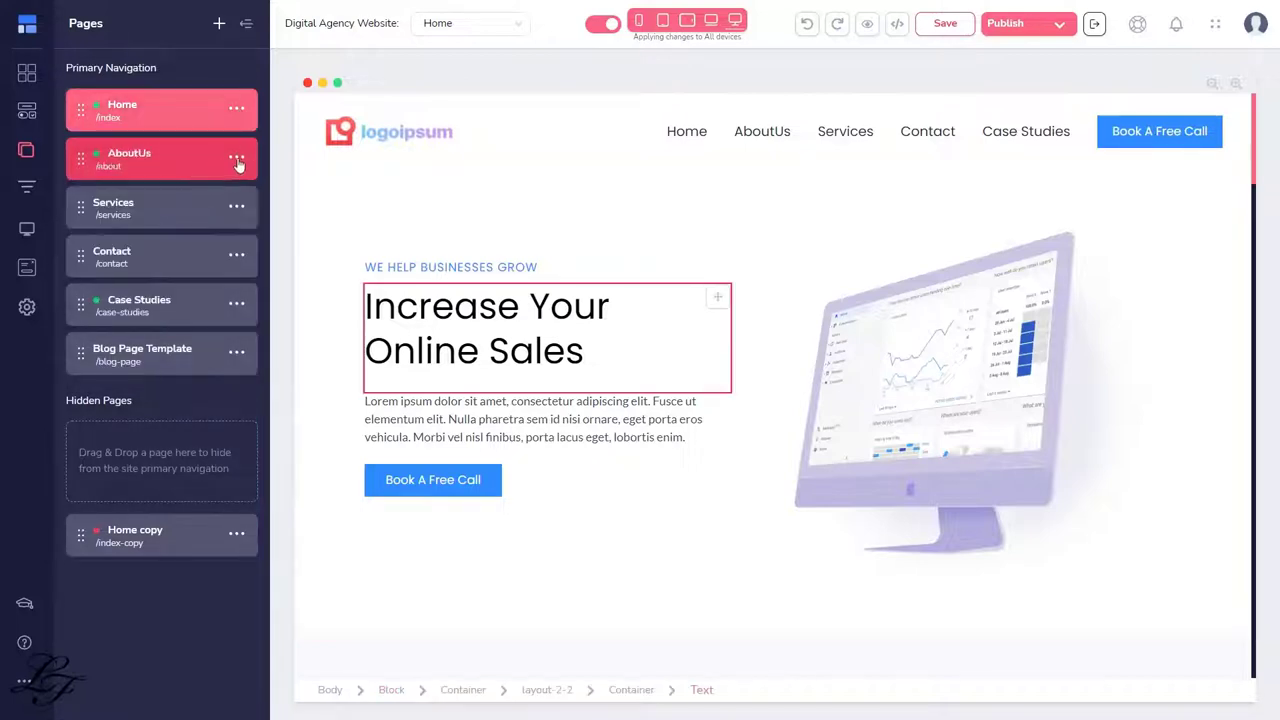
click(236, 160)
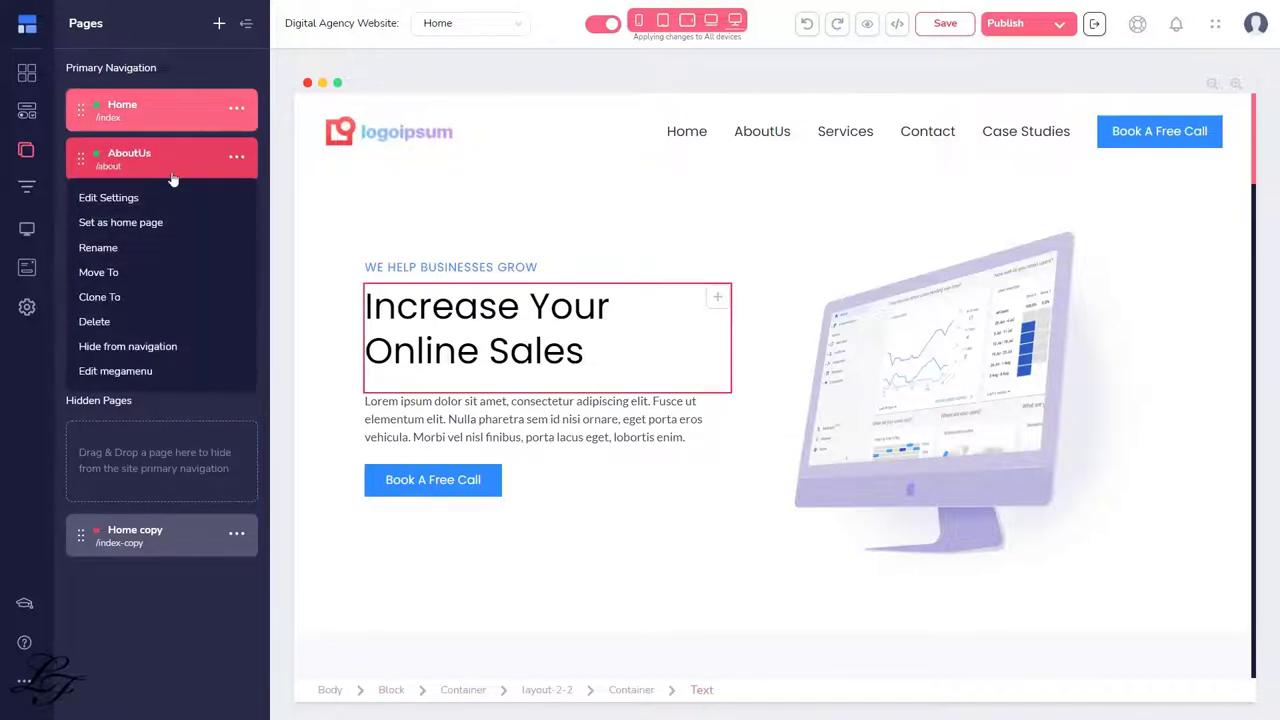
click(102, 249)
drag(144, 159, 118, 158)
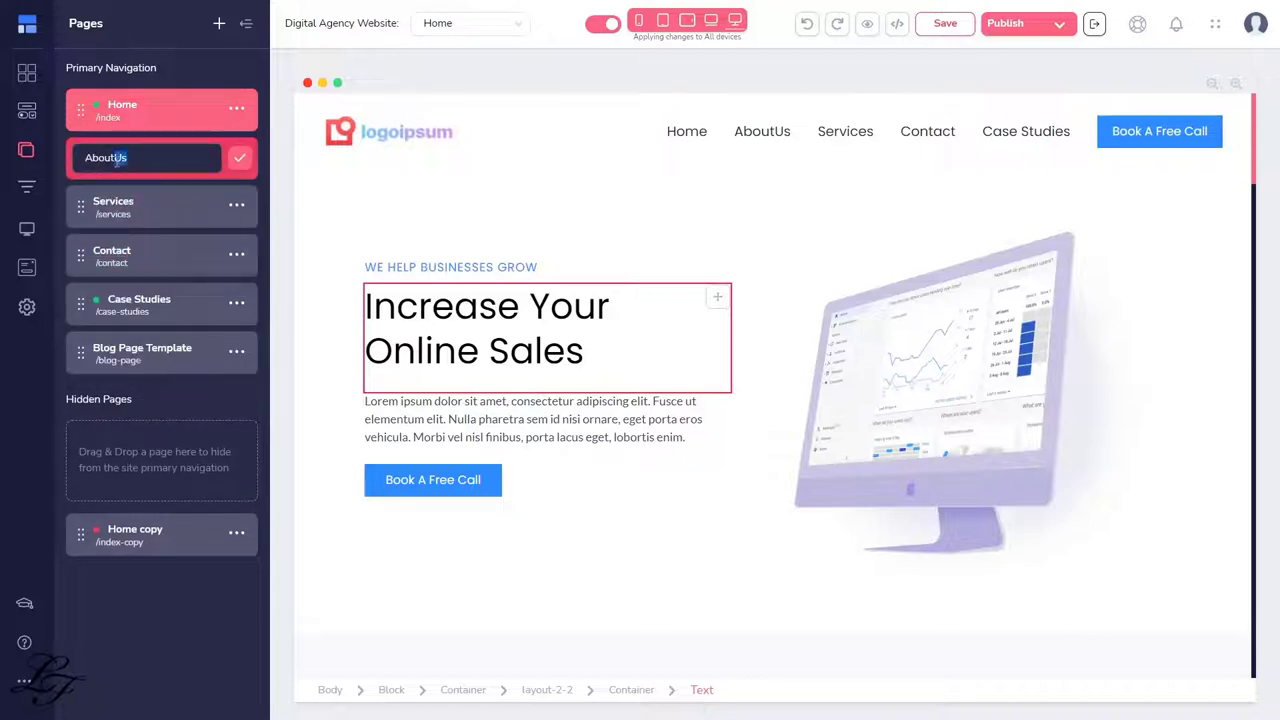
key(BackSpace)
click(240, 158)
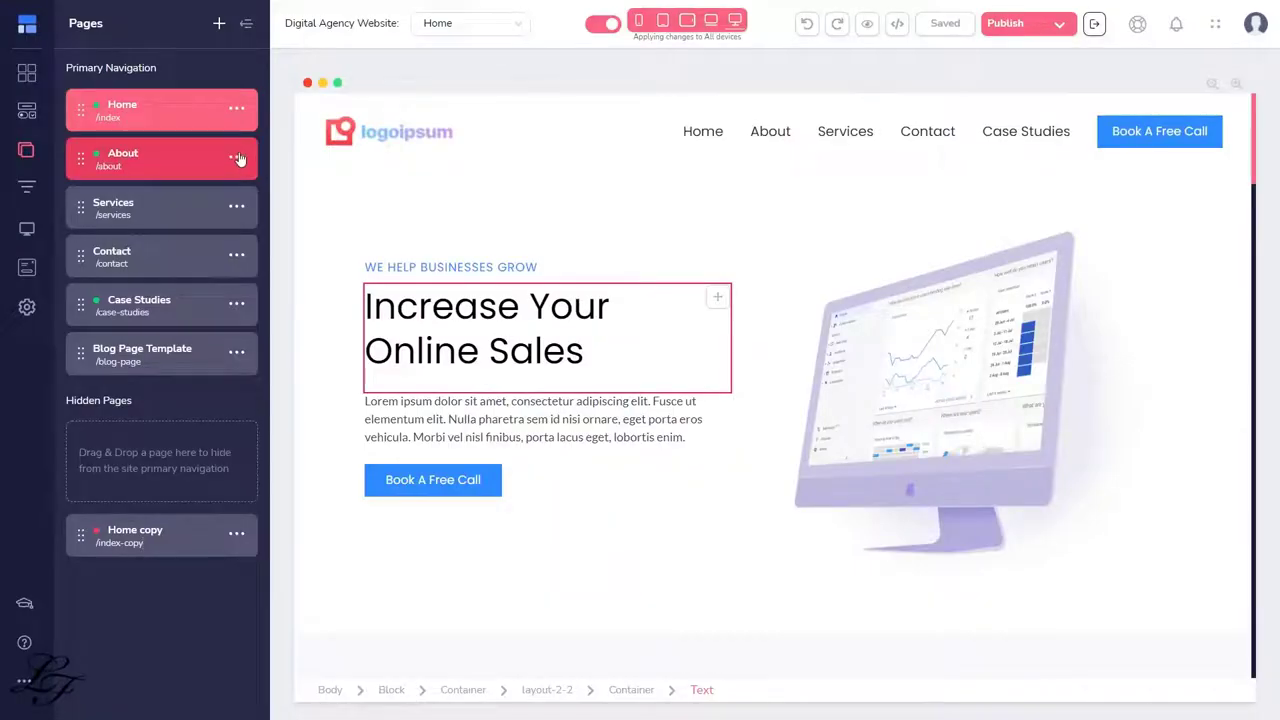
Step: Clone the About page into This Site's Lead Magnet Funnel
click(236, 157)
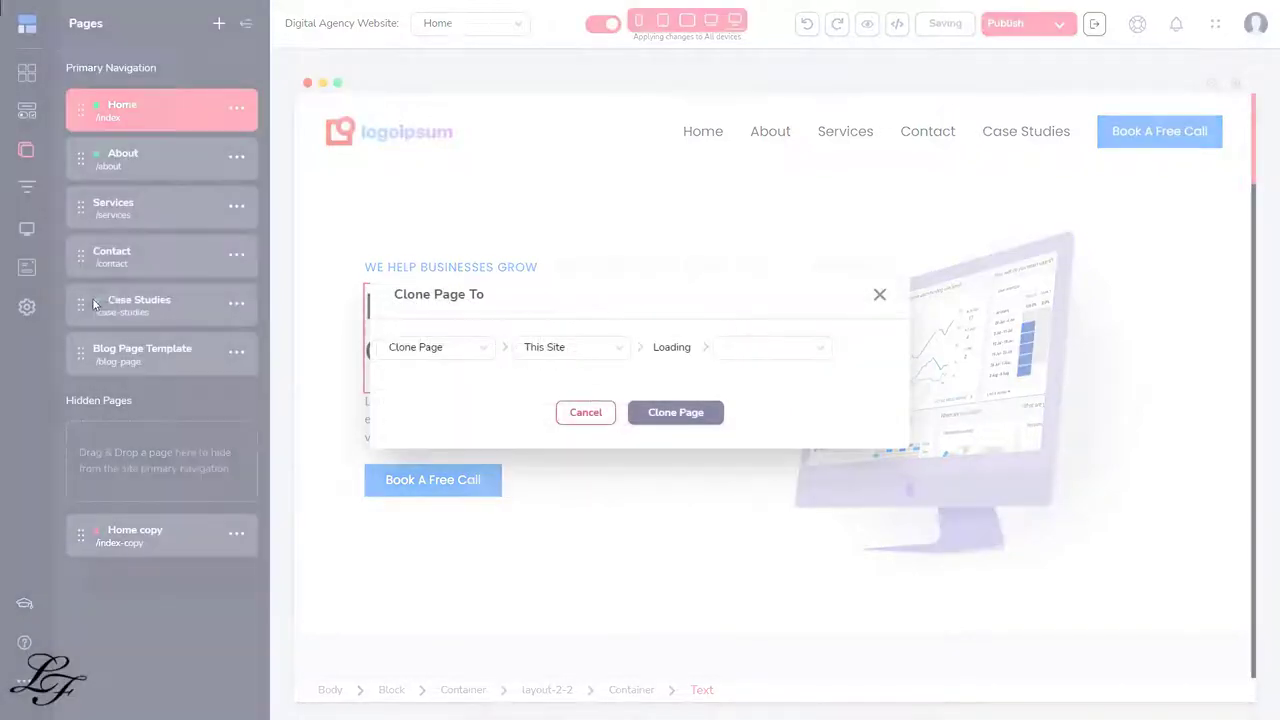
click(97, 303)
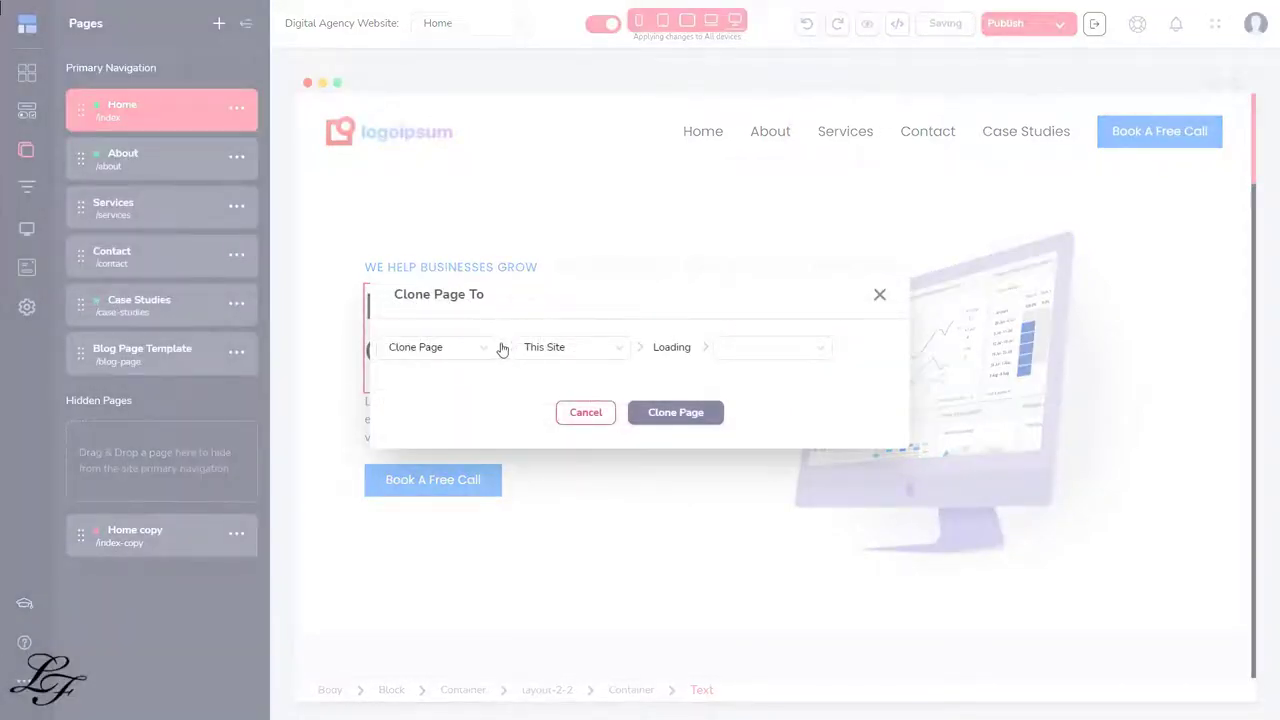
click(605, 347)
click(557, 354)
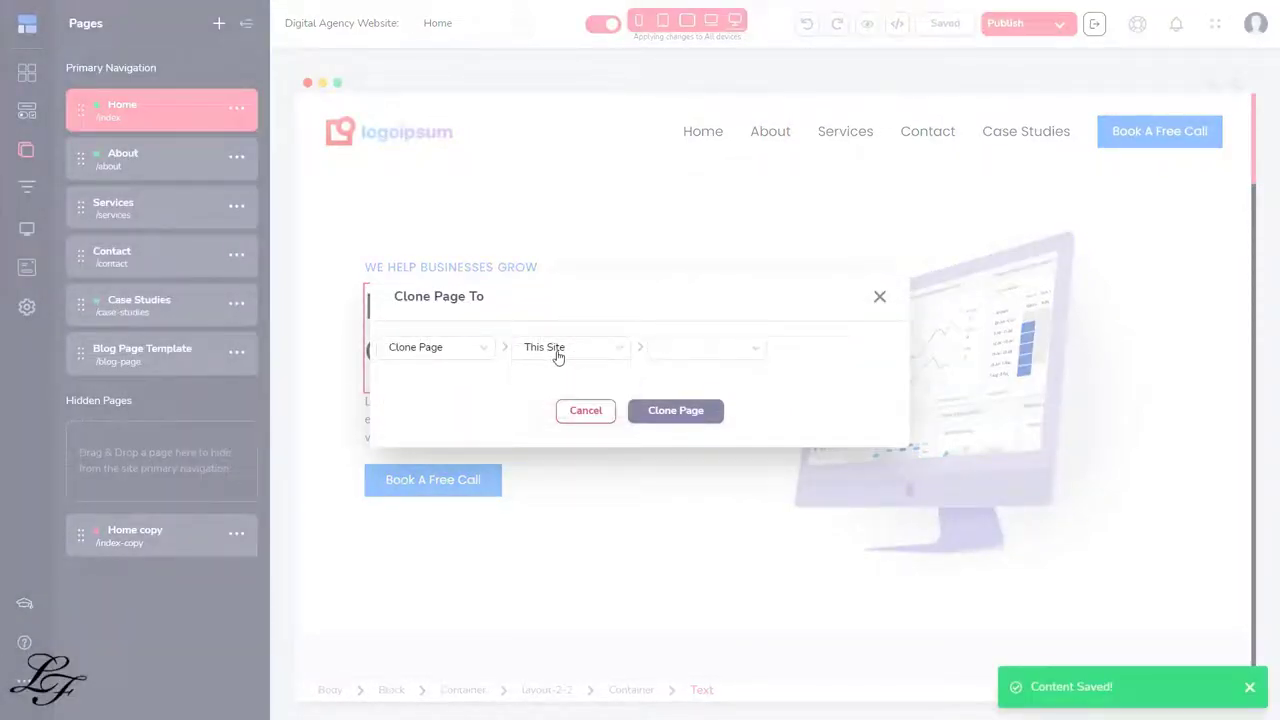
click(766, 359)
click(731, 380)
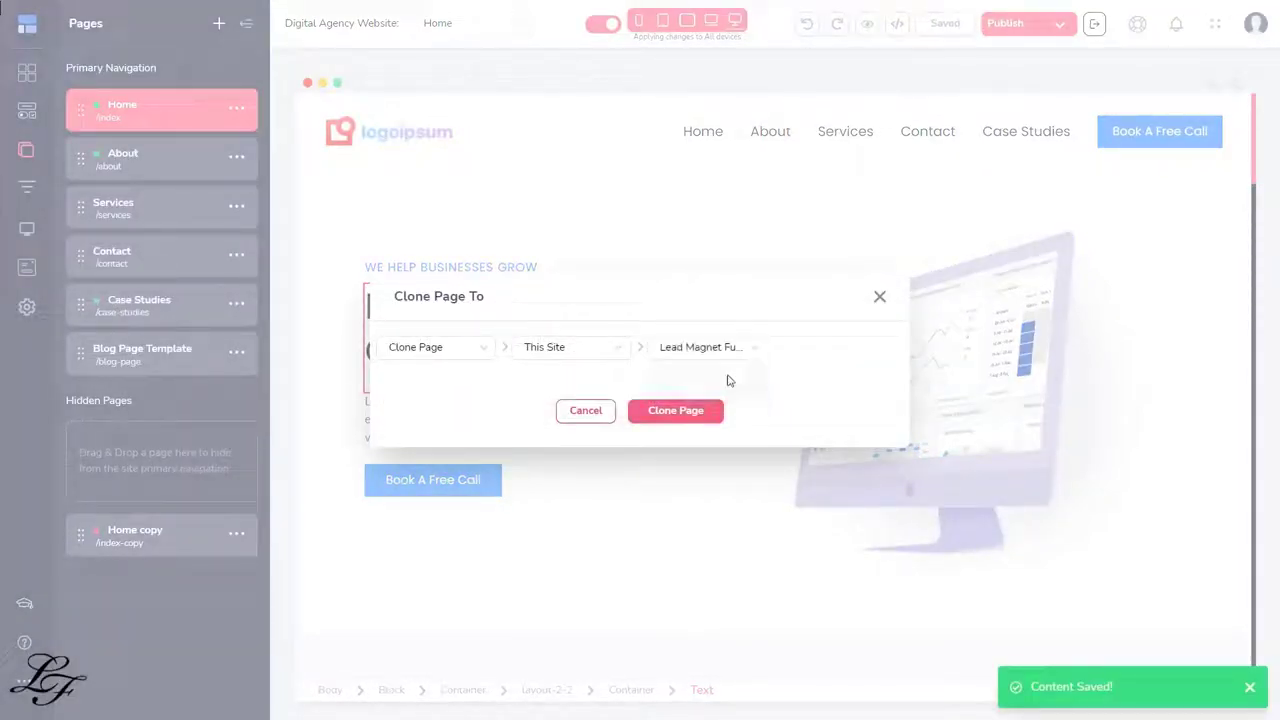
click(674, 411)
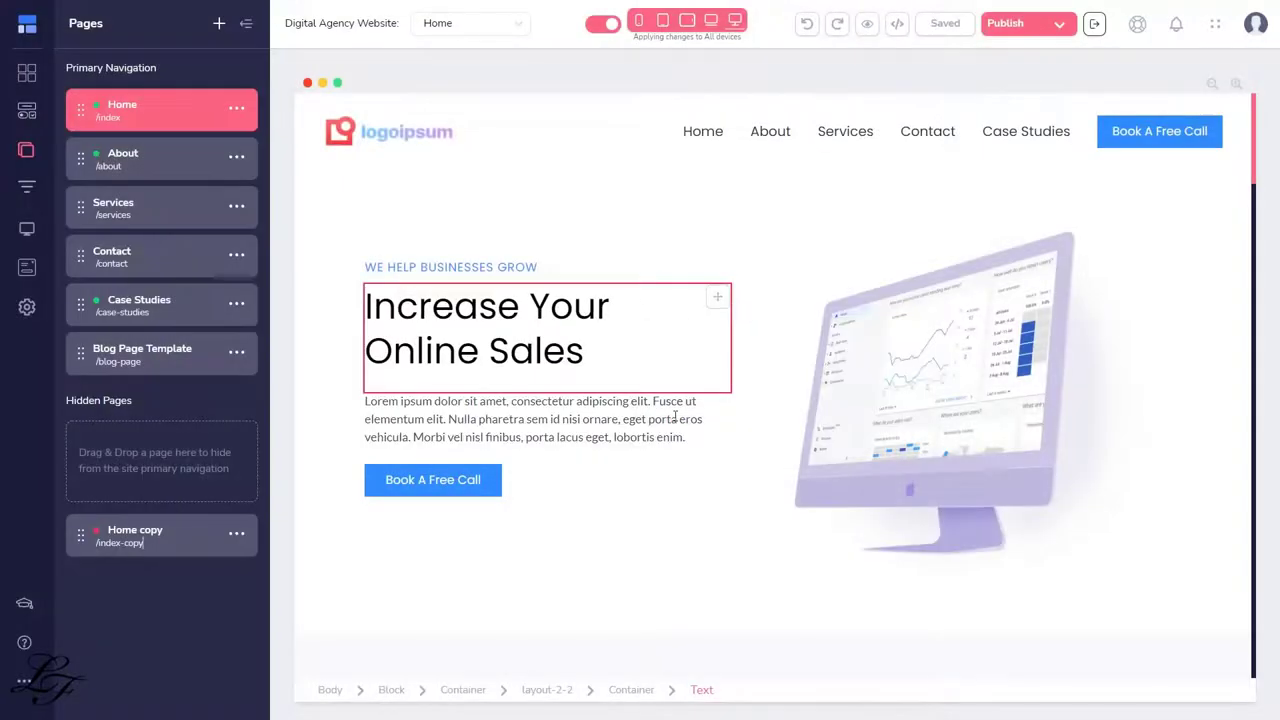
Step: Move the copied About page from the Lead Magnet Funnel into Primary Navigation
click(26, 190)
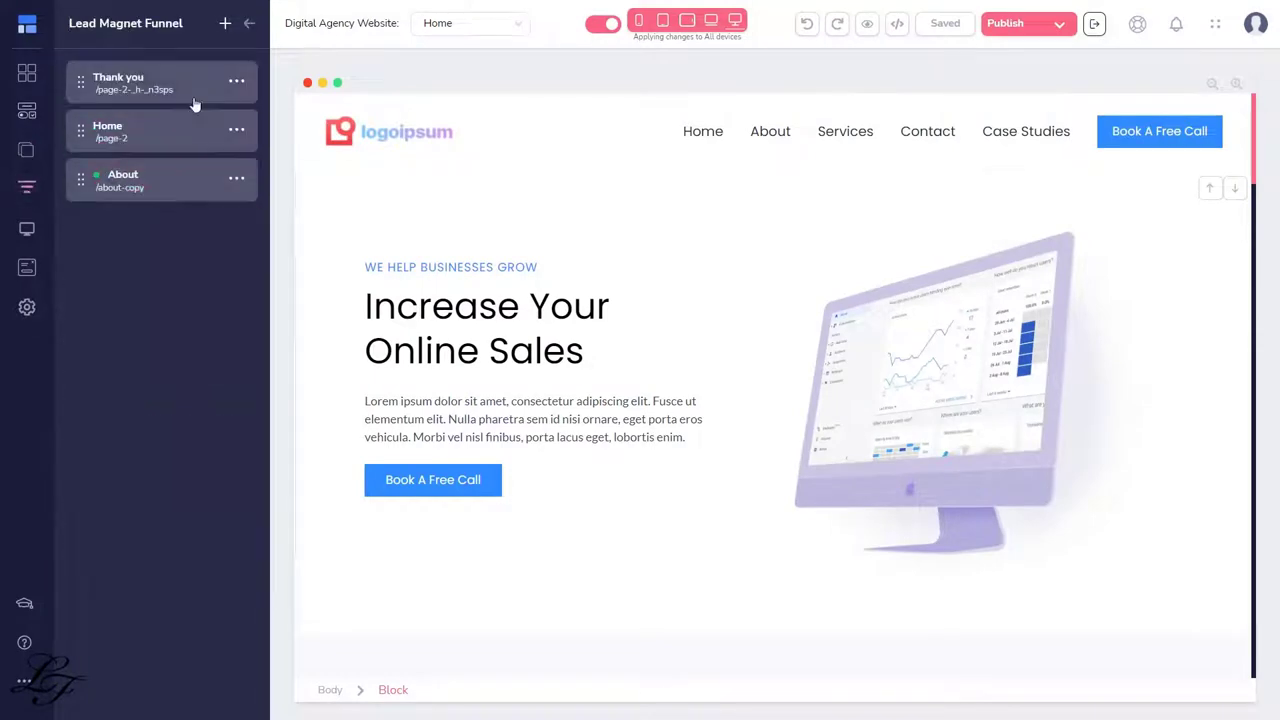
click(237, 178)
click(100, 296)
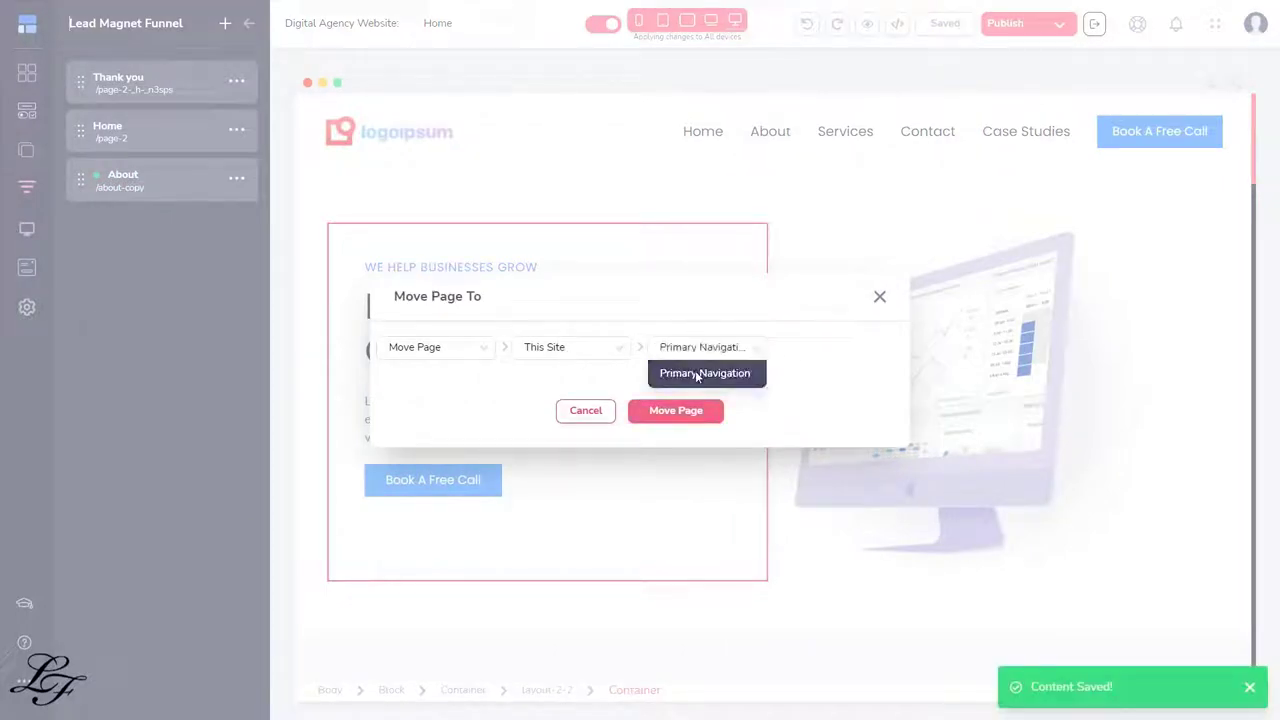
click(676, 410)
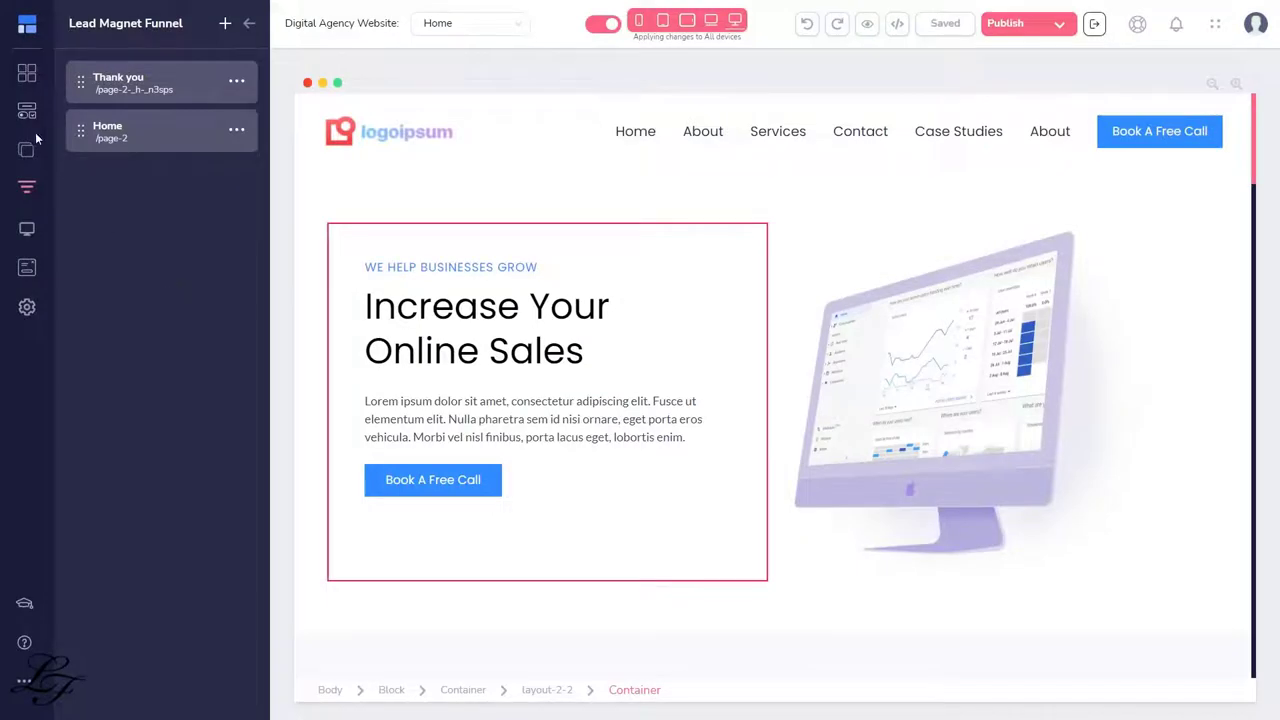
click(28, 147)
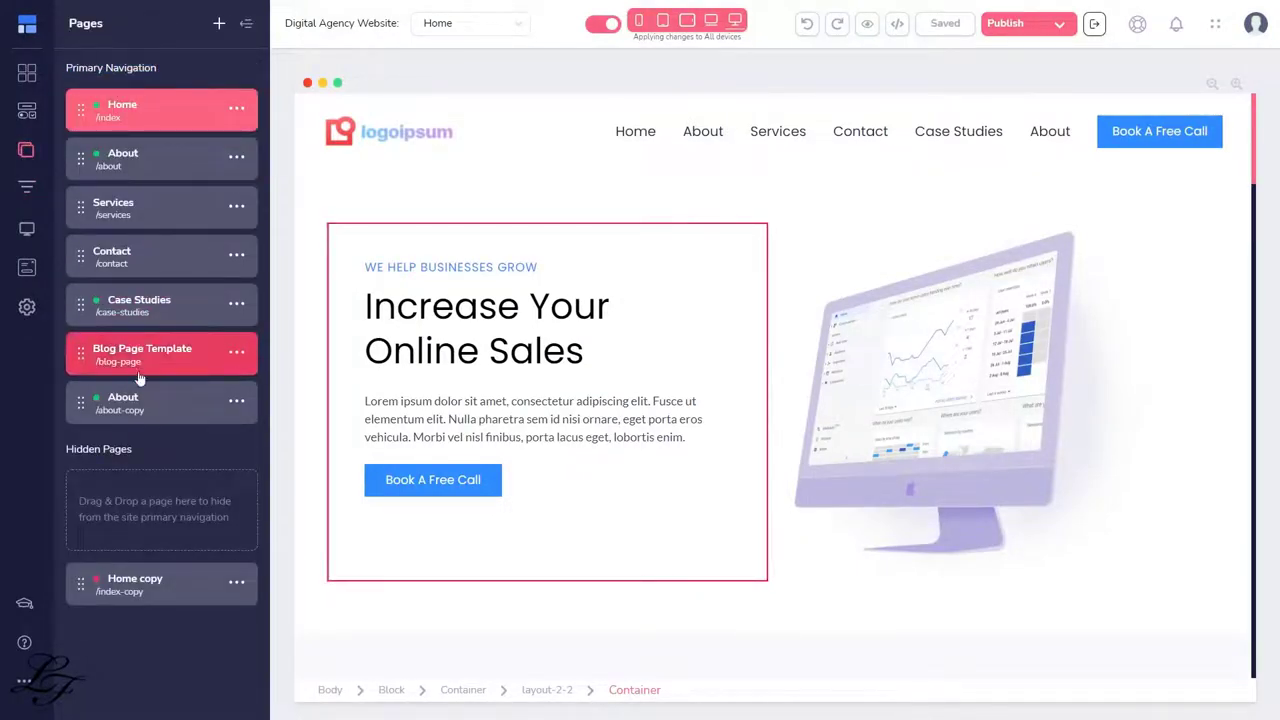
Step: Delete the About page from the page list and confirm the removal
click(237, 404)
click(96, 566)
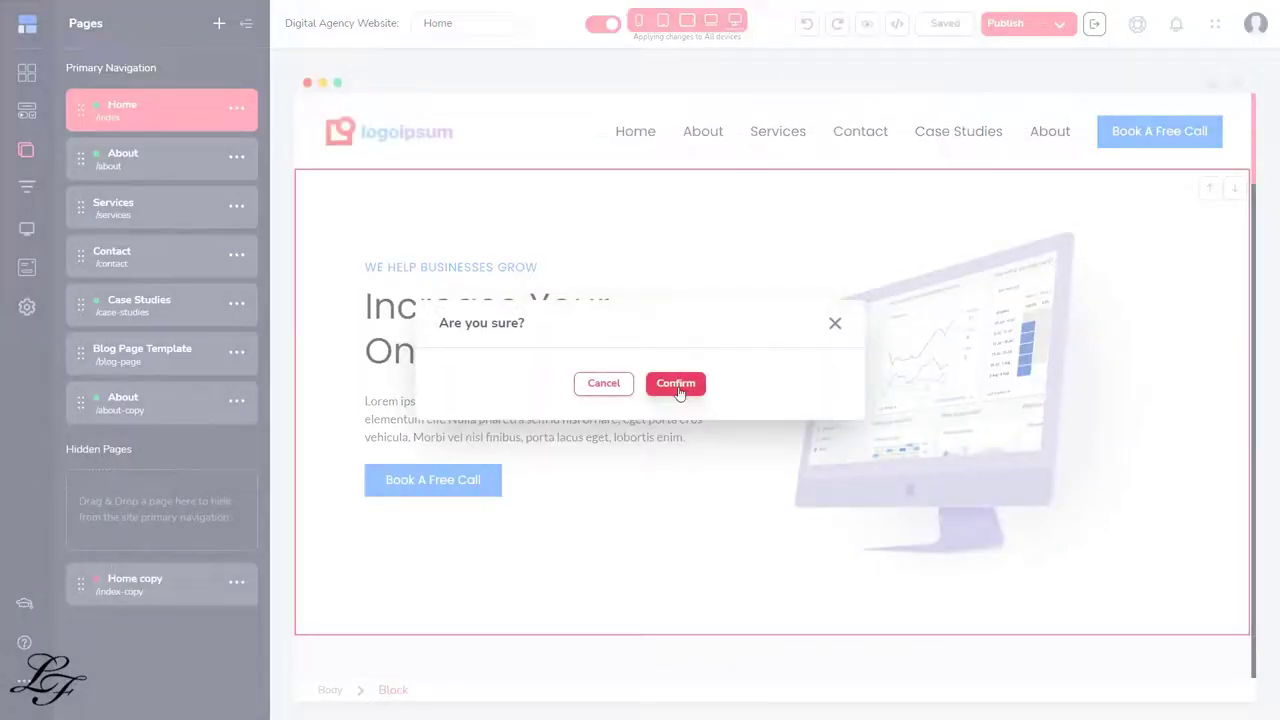
click(678, 388)
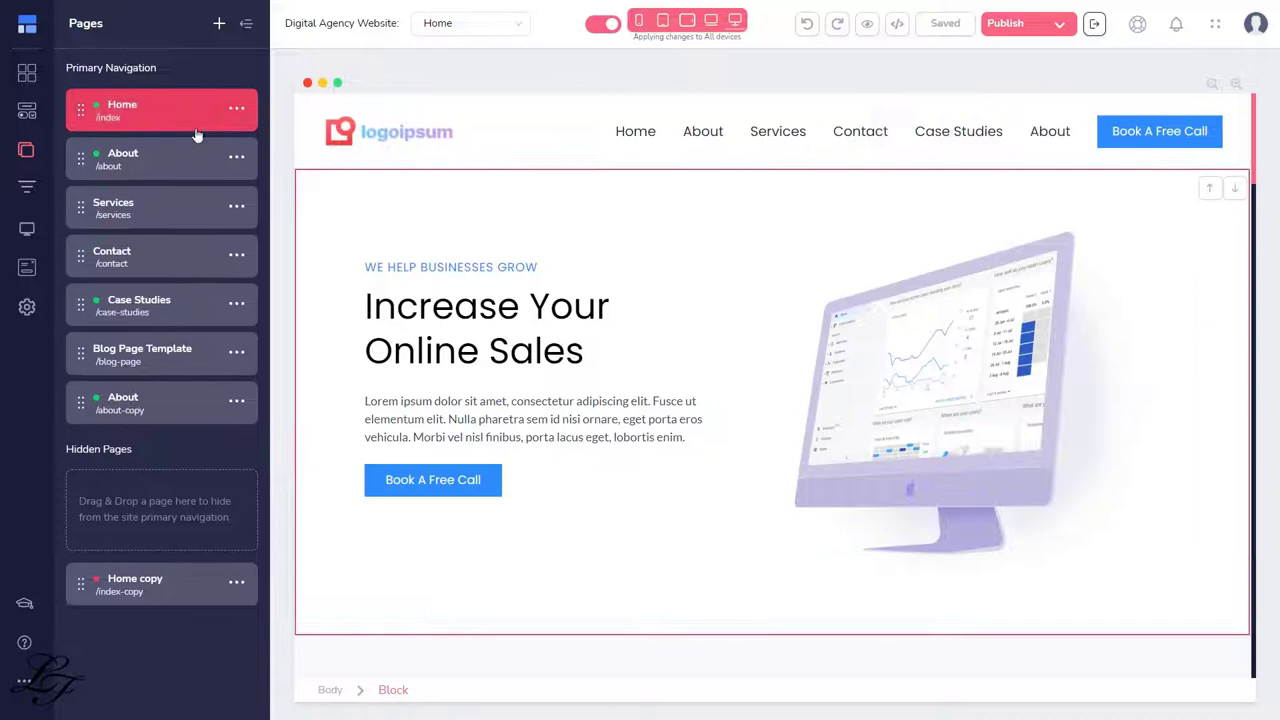
Step: Select the Contact page, then the WE HELP BUSINESSES GROW text and the hero block
click(237, 112)
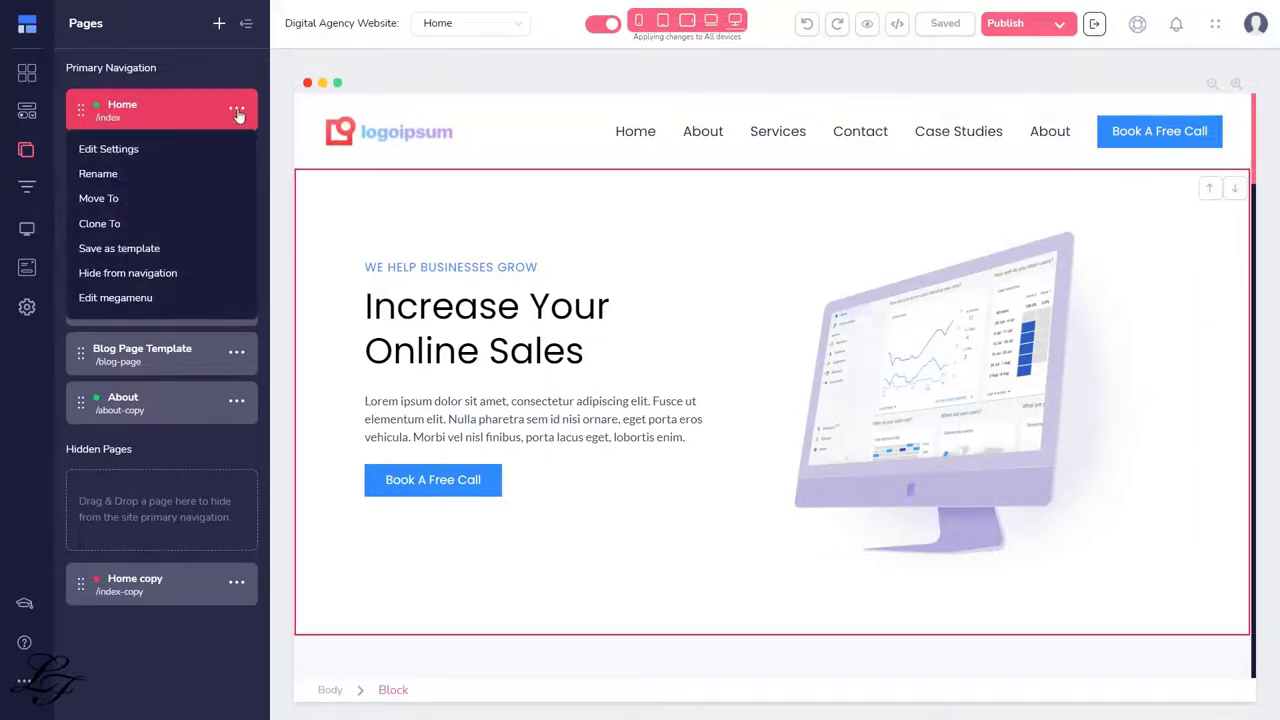
click(108, 249)
click(108, 254)
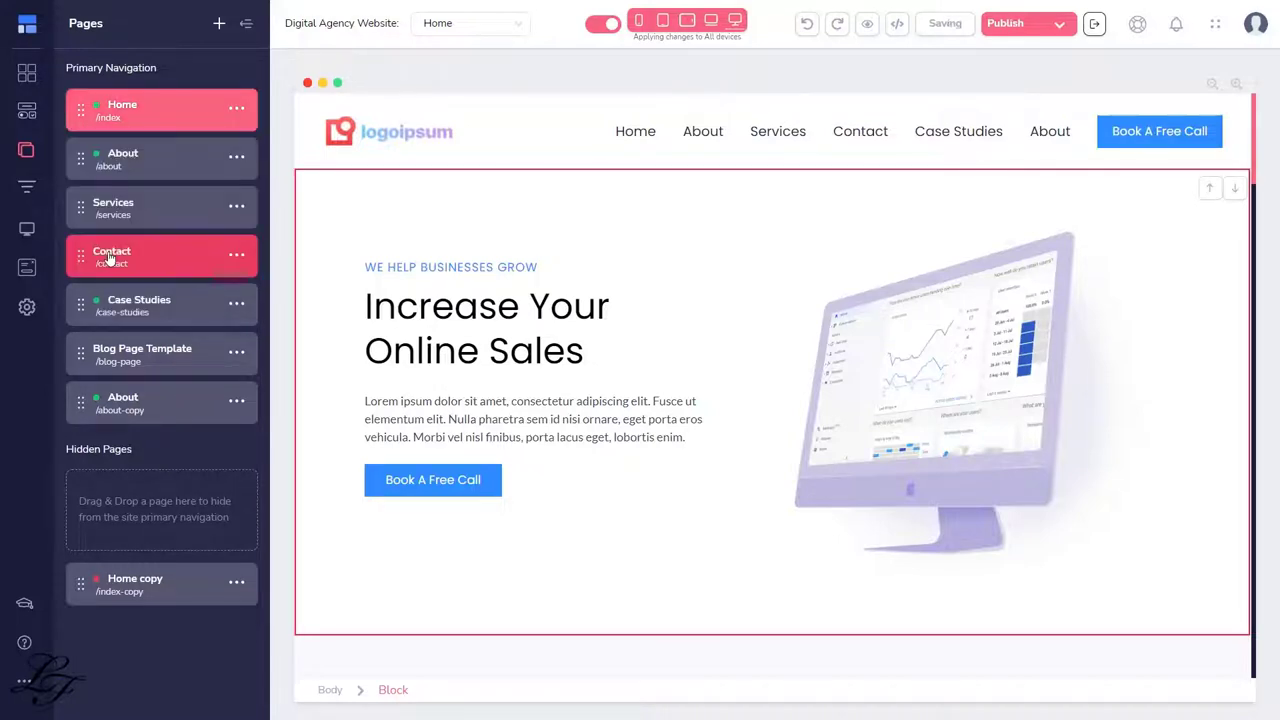
click(410, 268)
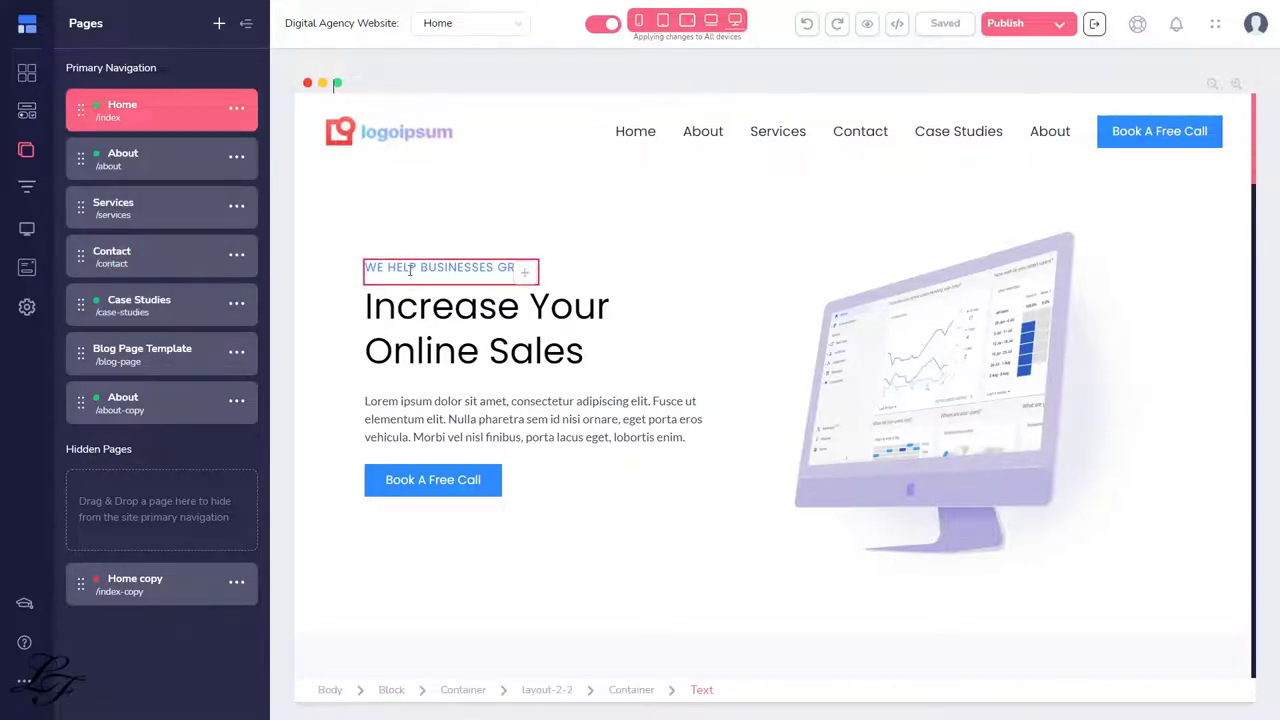
click(294, 170)
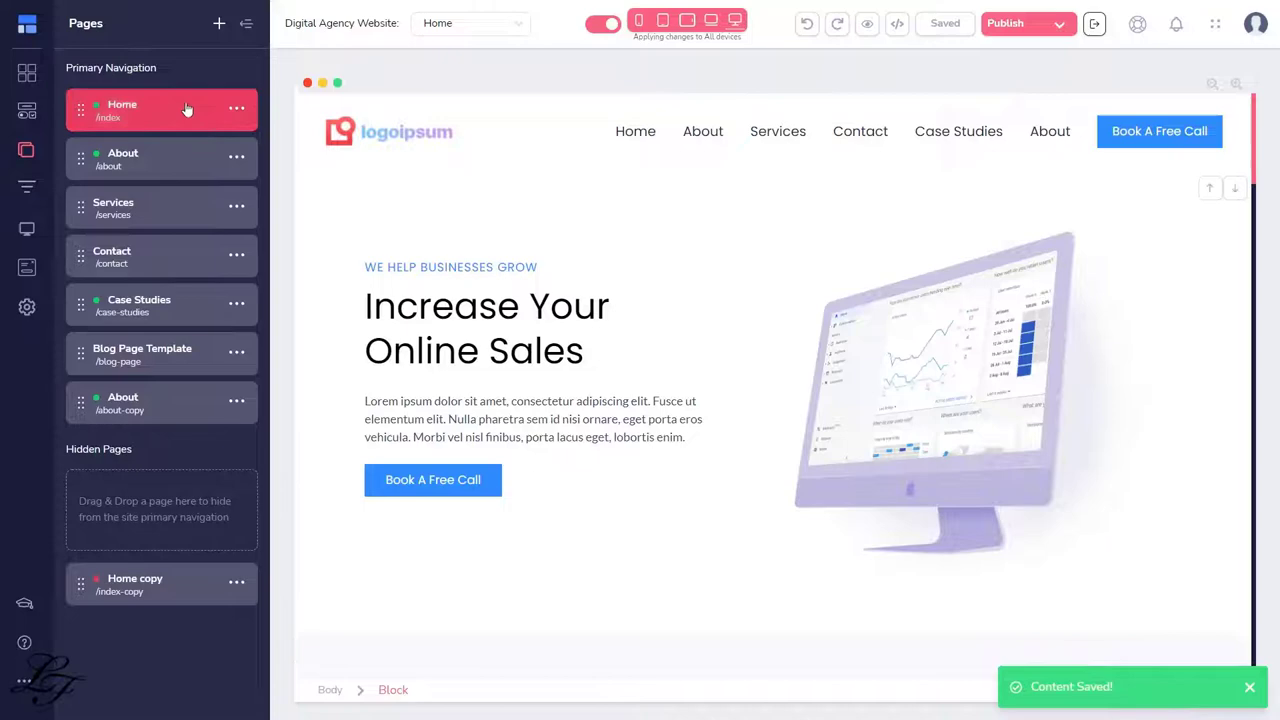
click(246, 23)
mouse_move(35, 40)
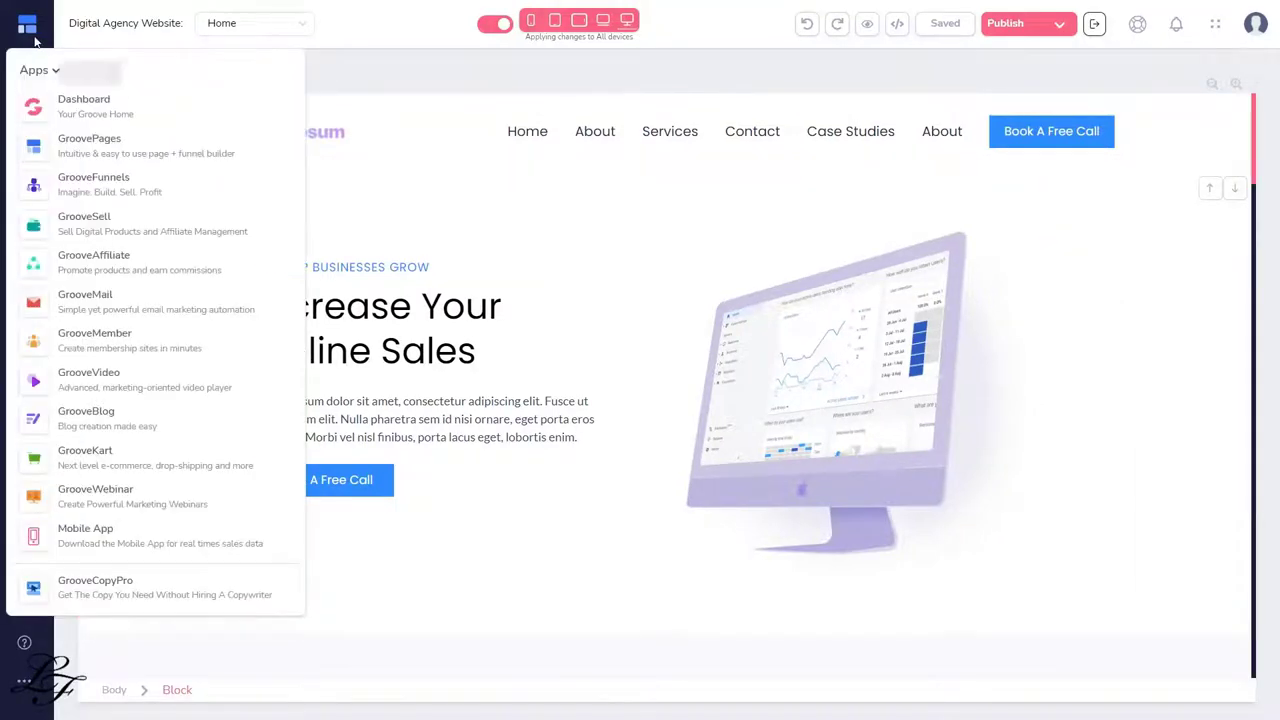
click(57, 150)
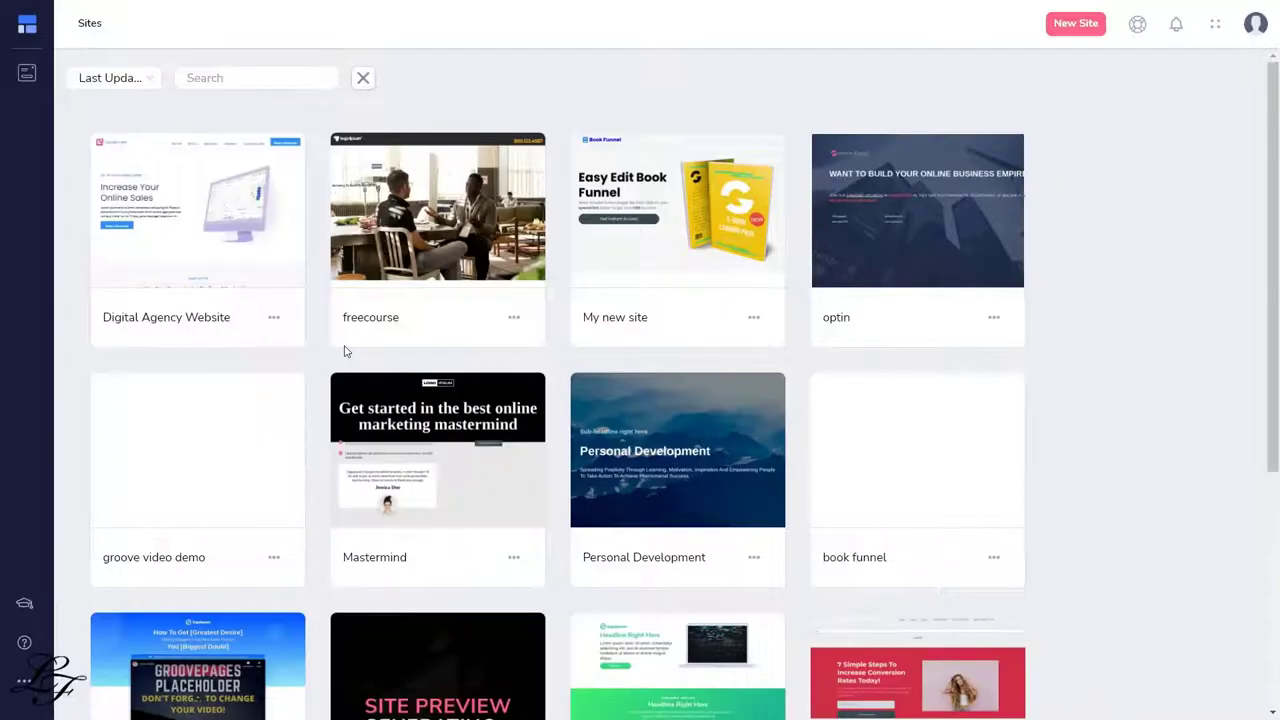
mouse_move(255, 208)
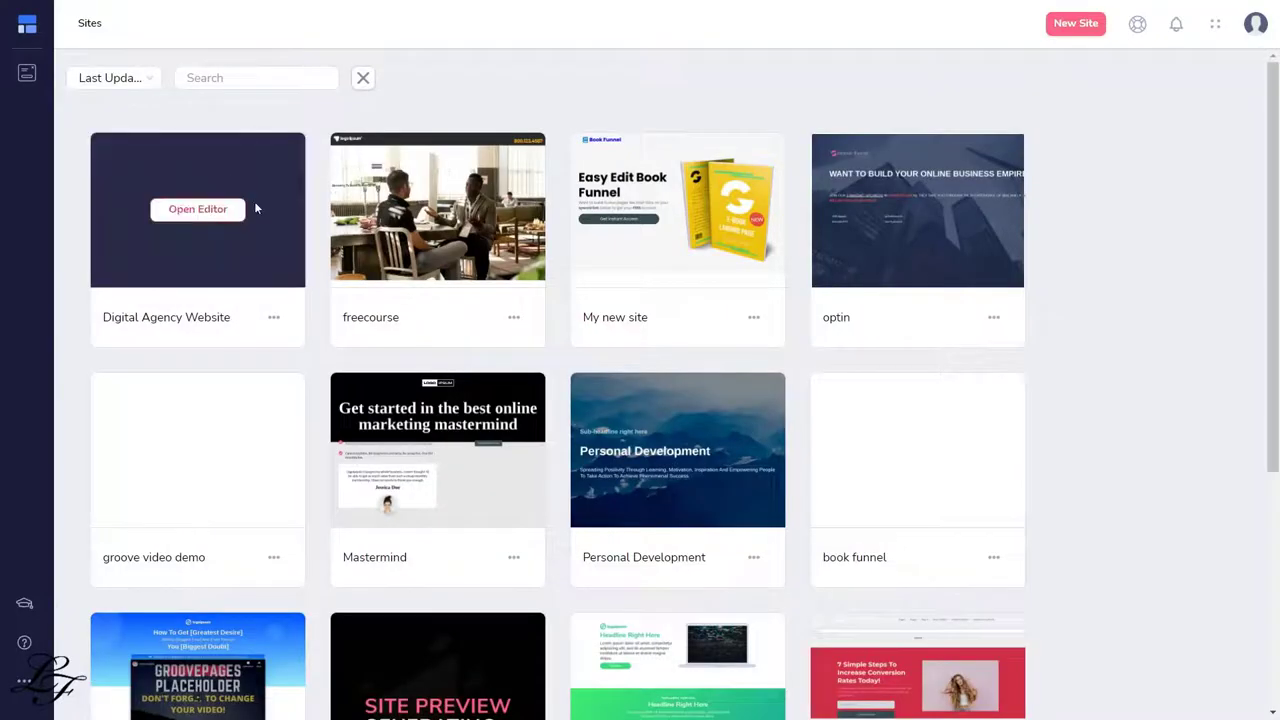
click(1078, 28)
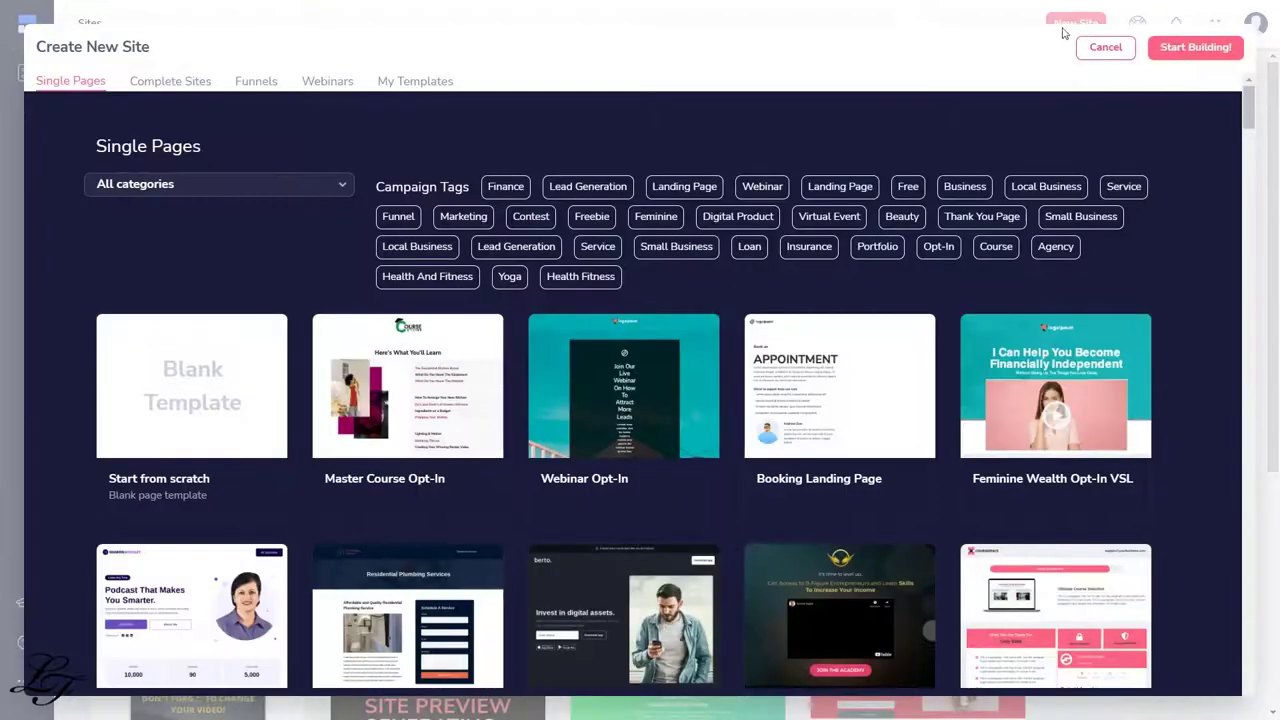
click(414, 84)
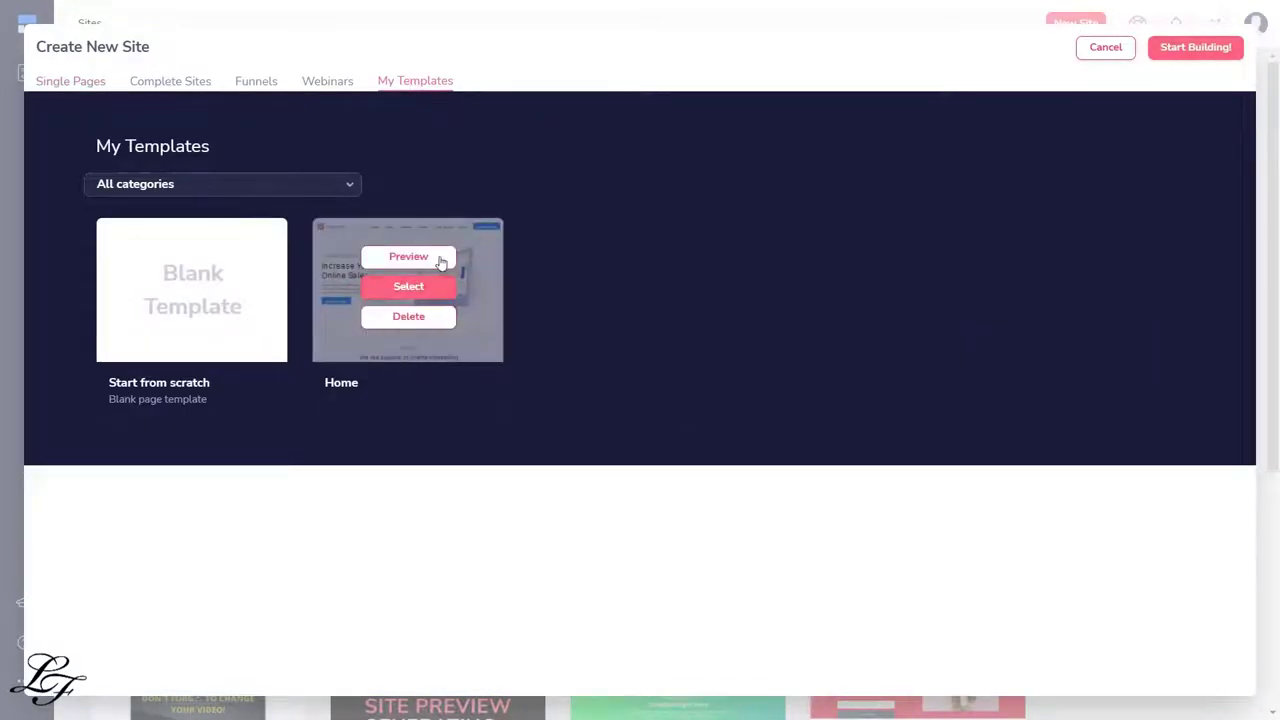
click(406, 287)
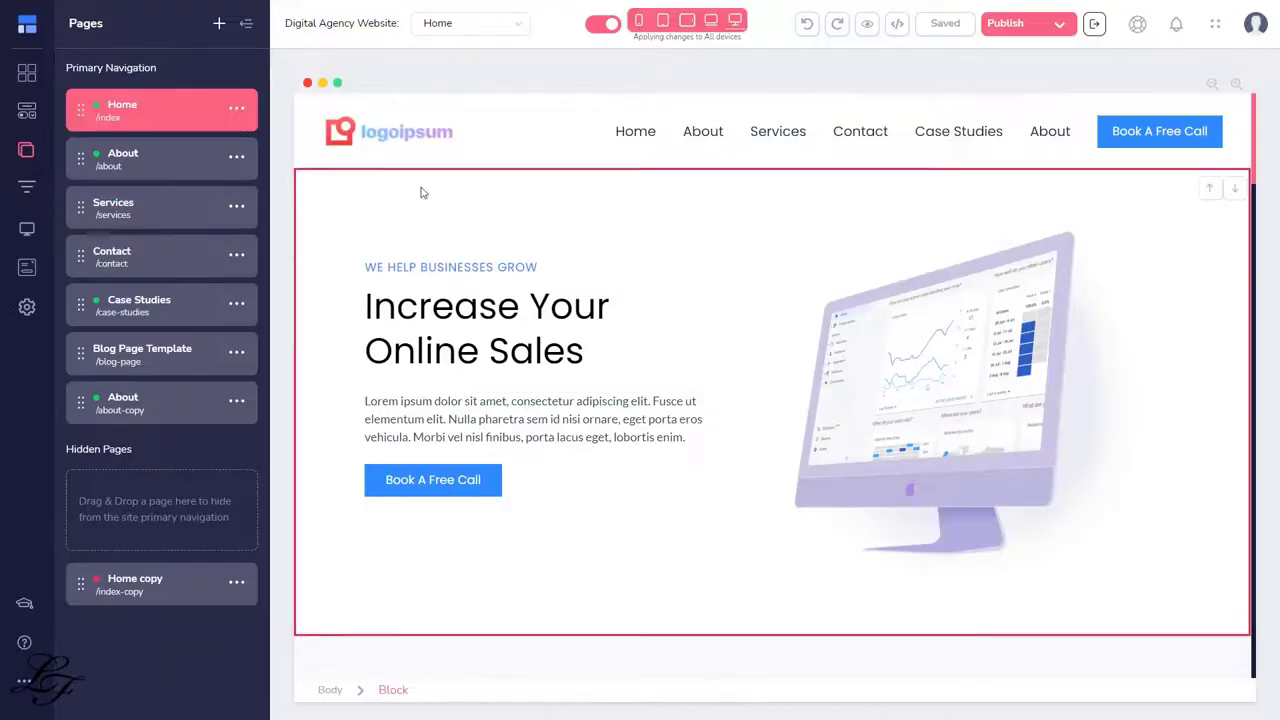
Step: Hide the Services page from navigation, then drag it from Hidden Pages back below About
click(236, 208)
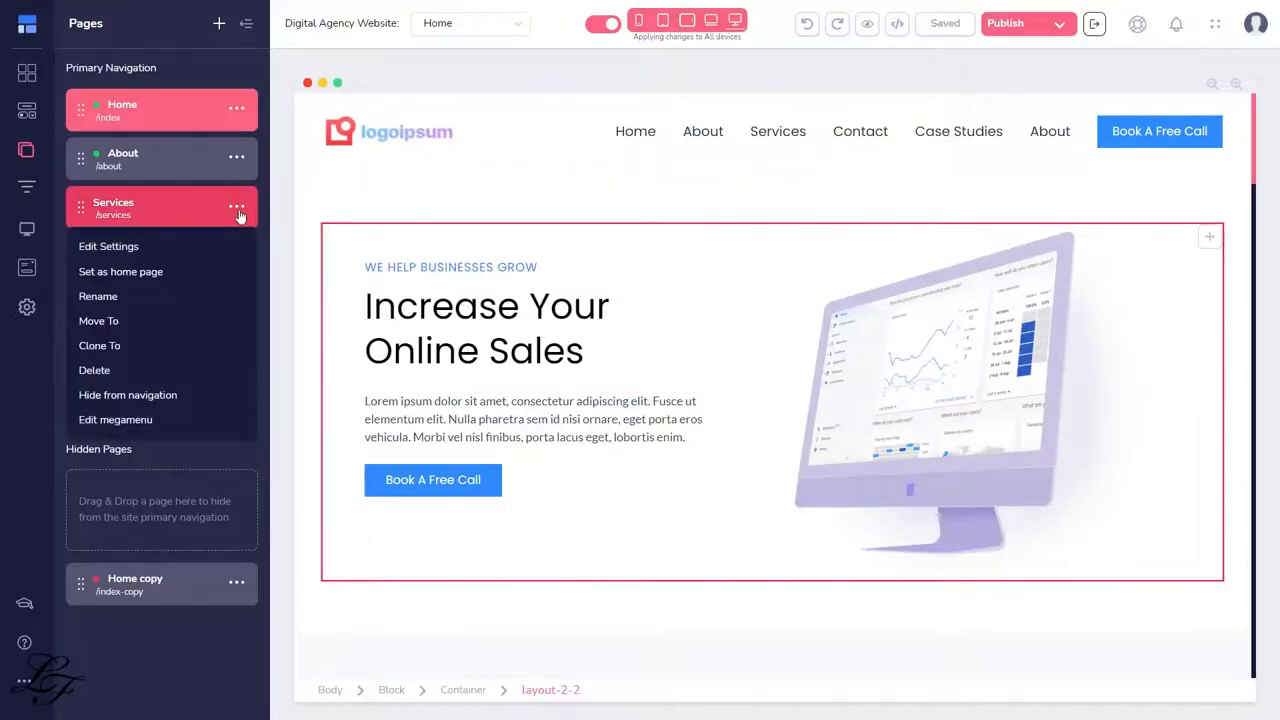
click(112, 396)
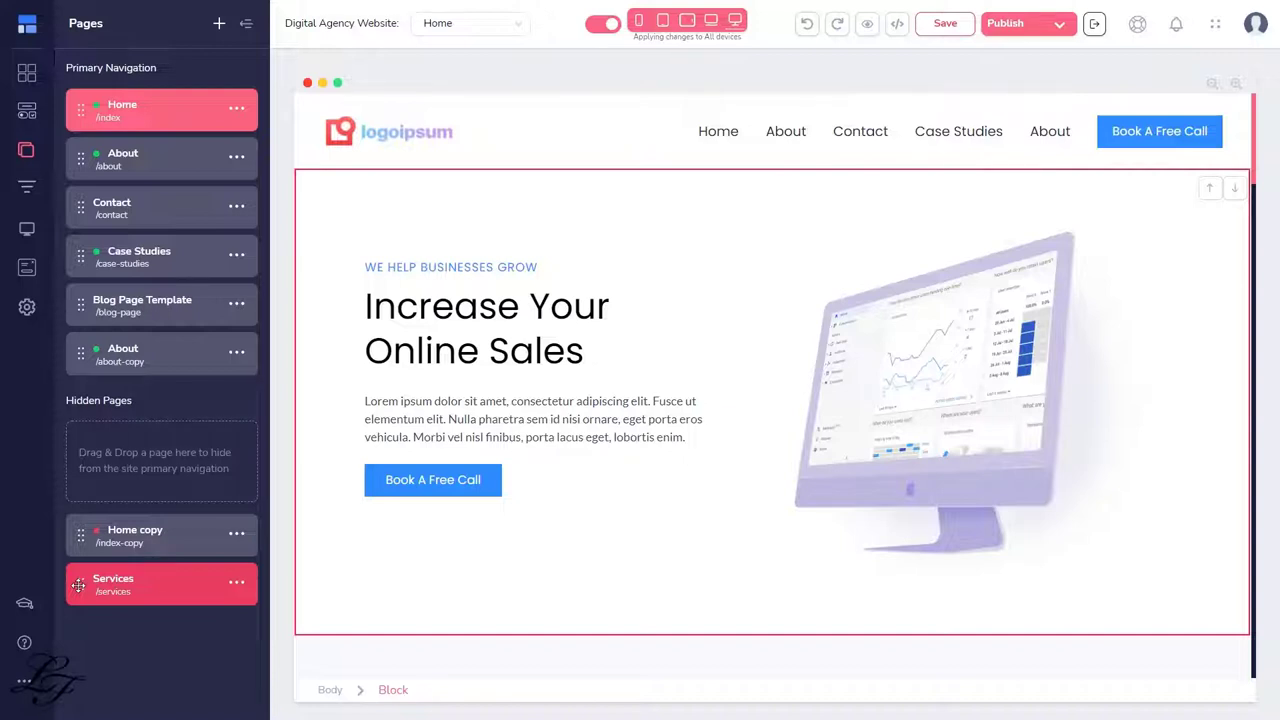
drag(78, 585, 72, 200)
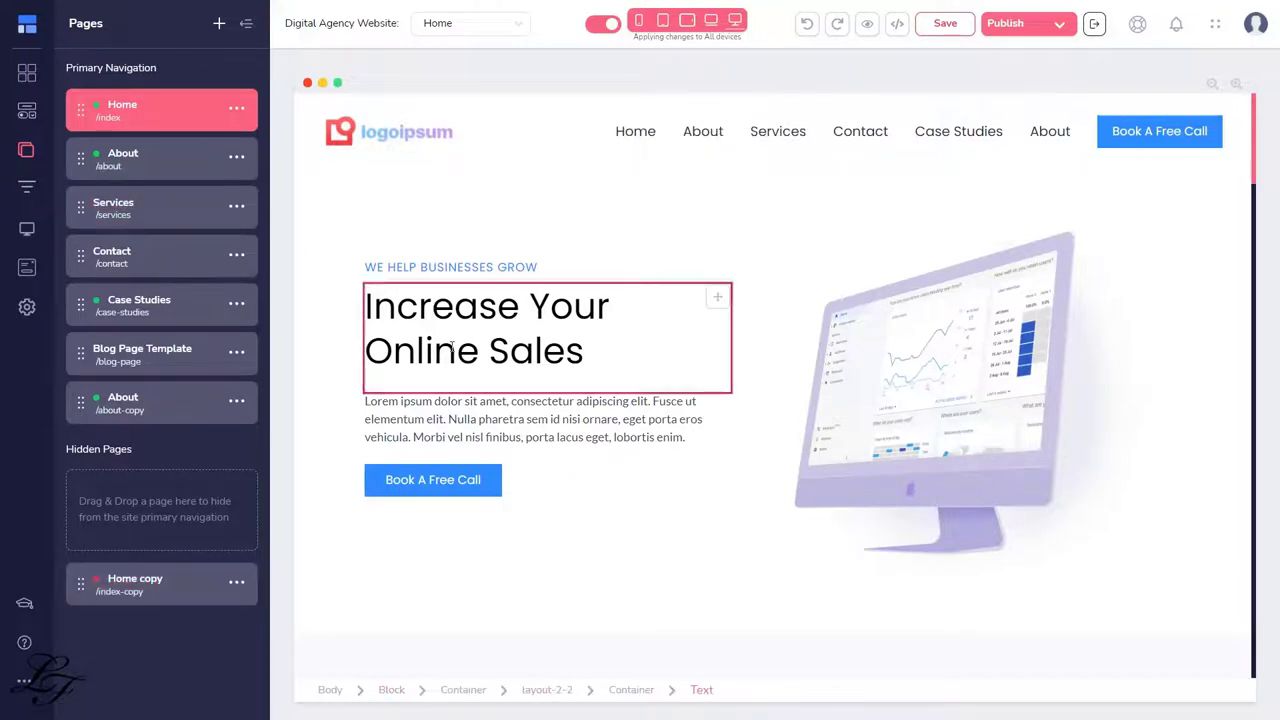
click(219, 25)
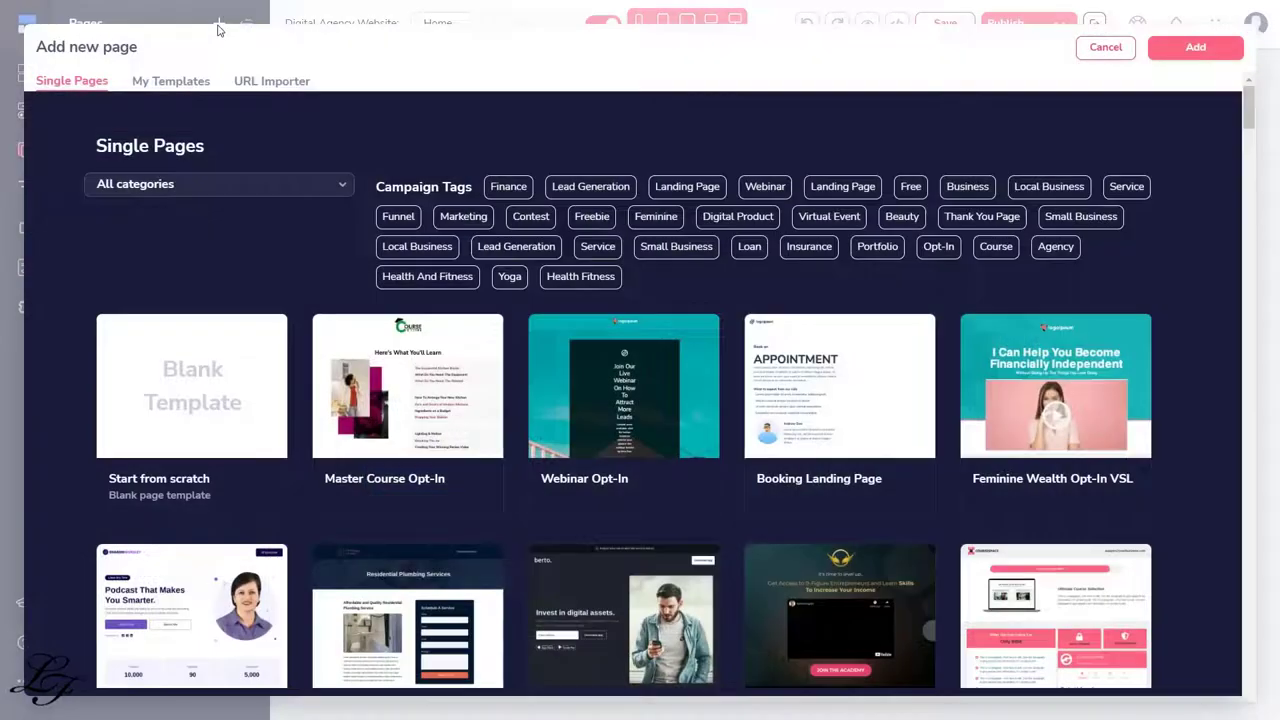
mouse_move(405, 418)
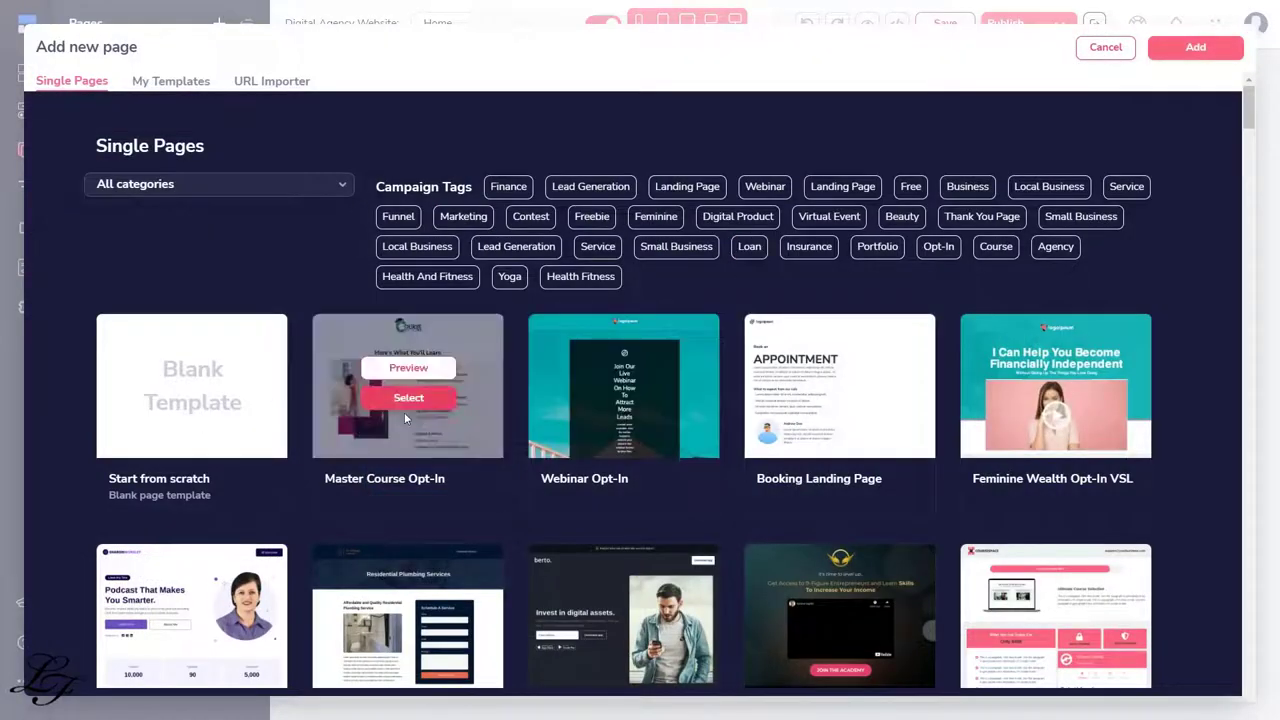
scroll(840, 400, down, 6)
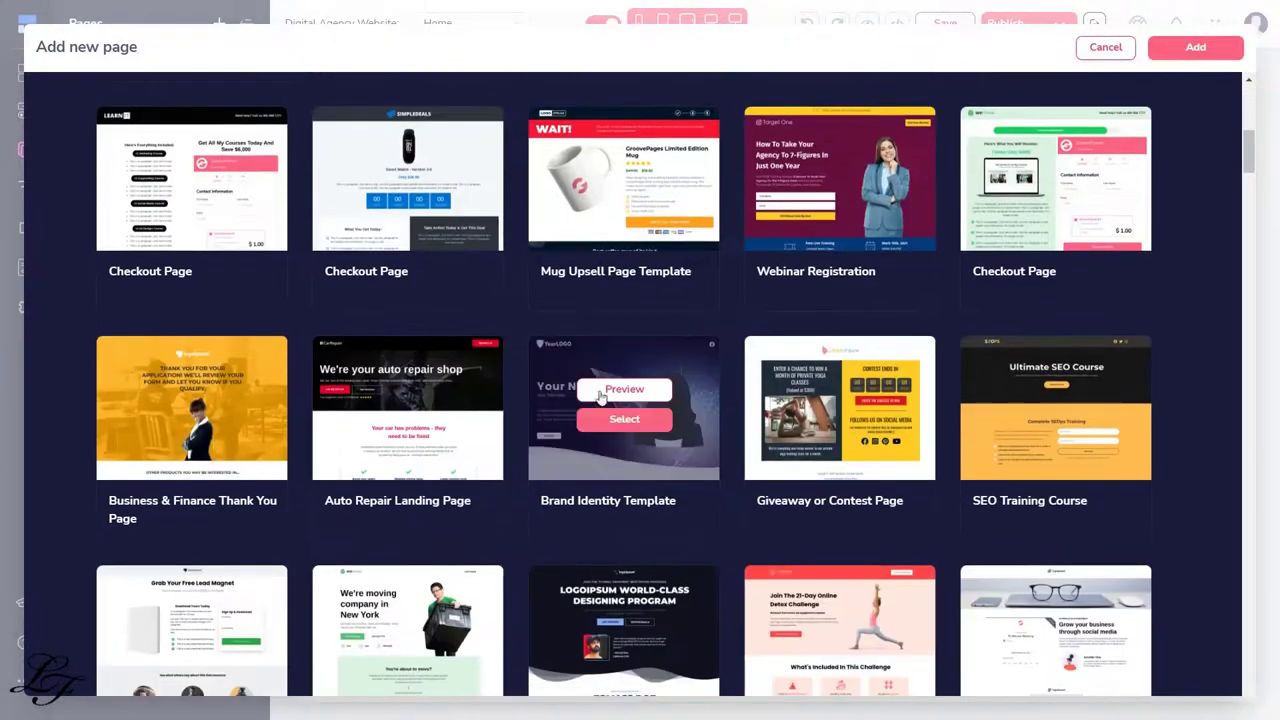
mouse_move(1068, 160)
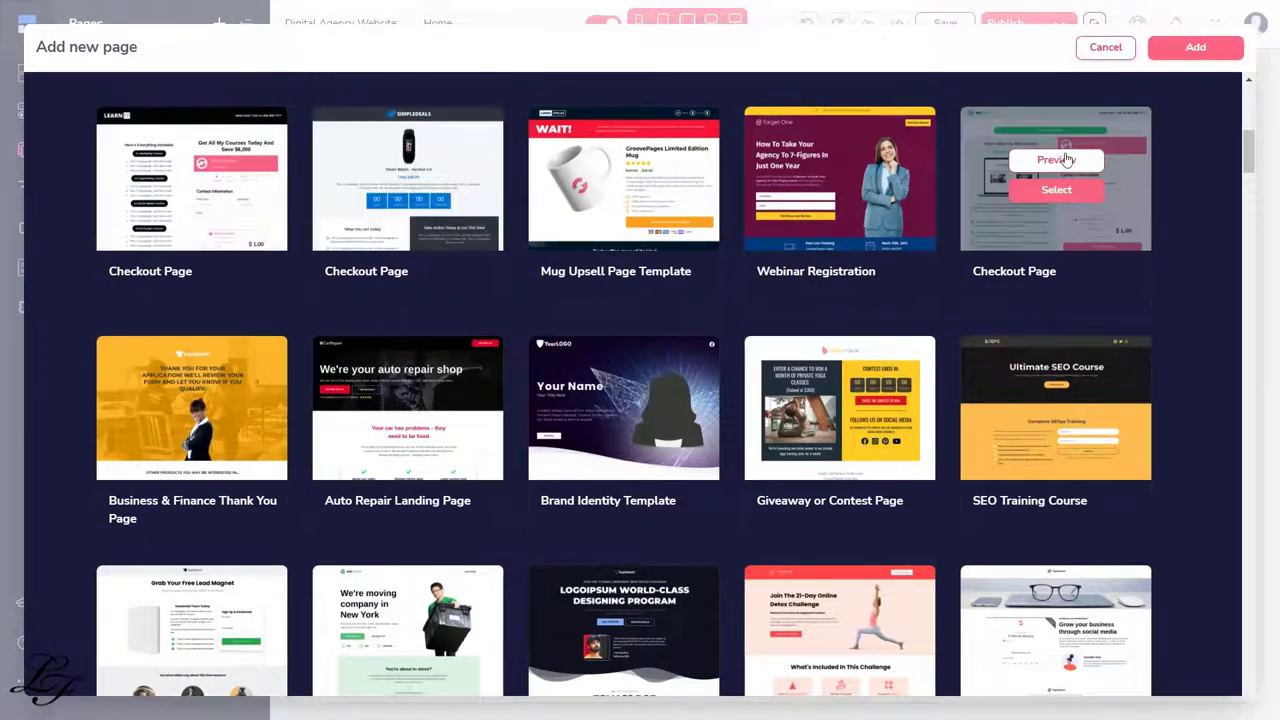
click(1194, 48)
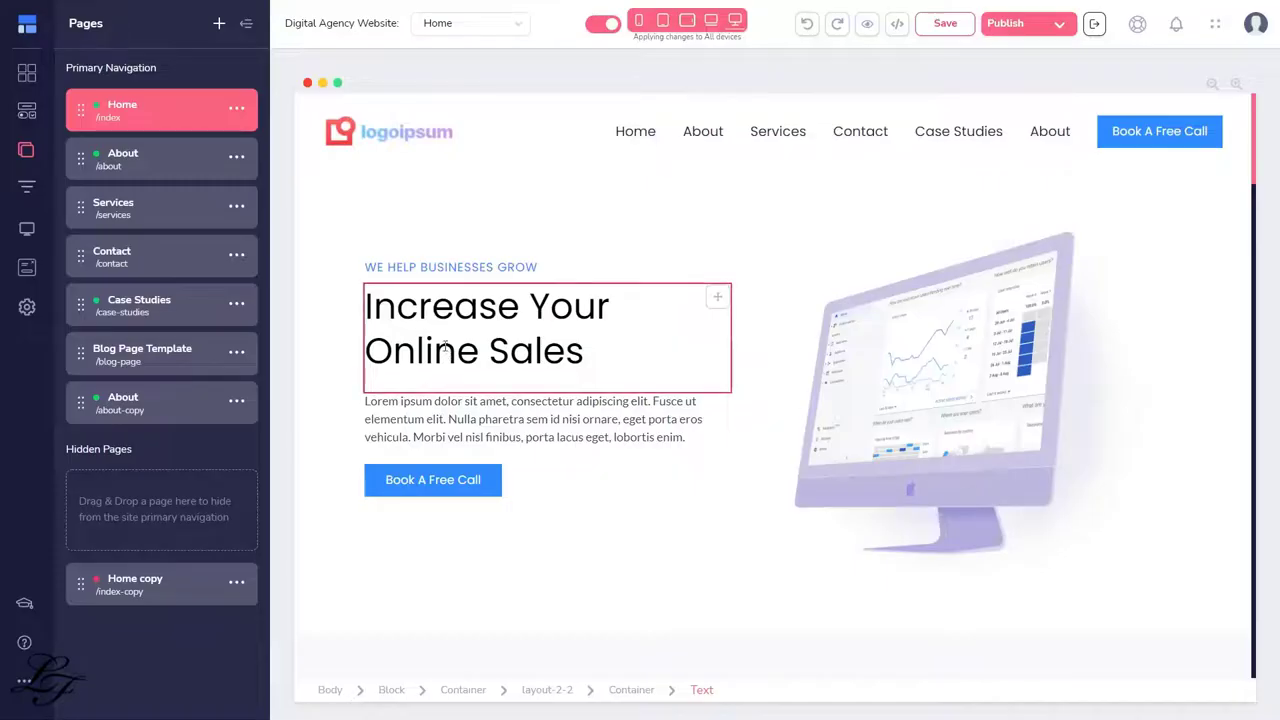
Step: Use the new-page URL importer for thelifestylefreedom.com, copying its meta tag and importing the entire page
click(221, 28)
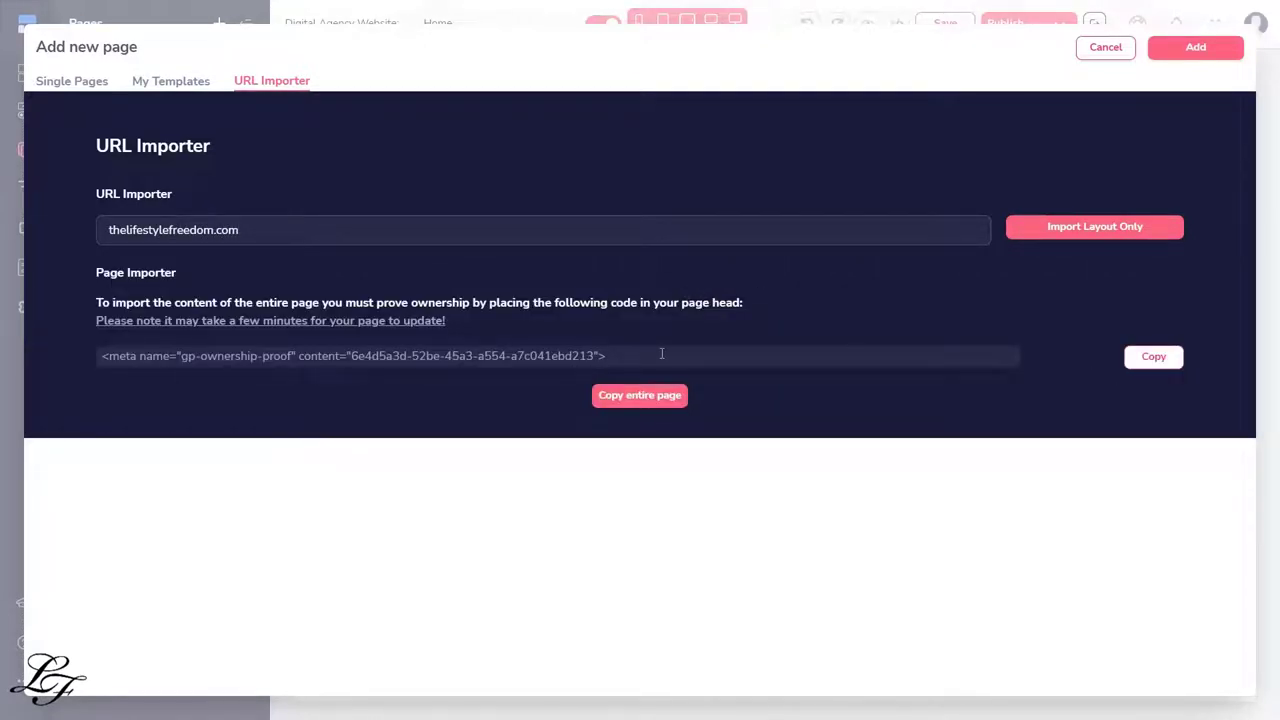
drag(175, 302, 333, 300)
click(347, 302)
click(1152, 357)
click(663, 406)
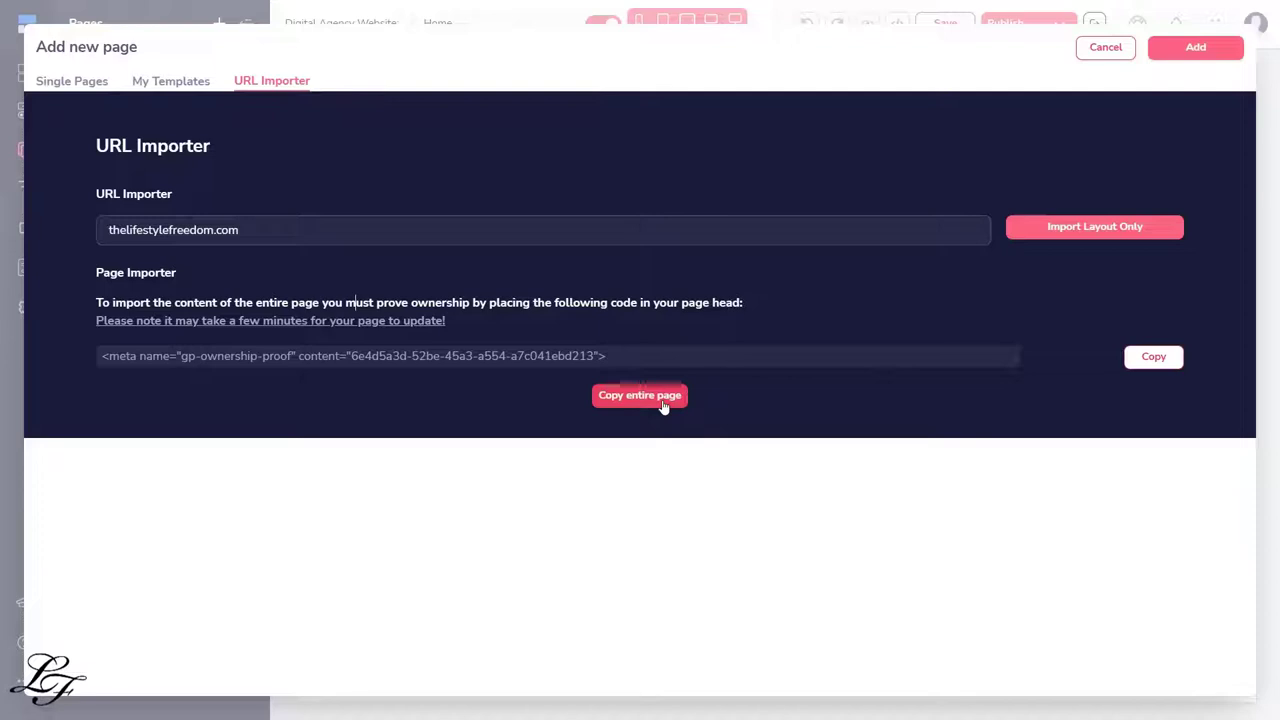